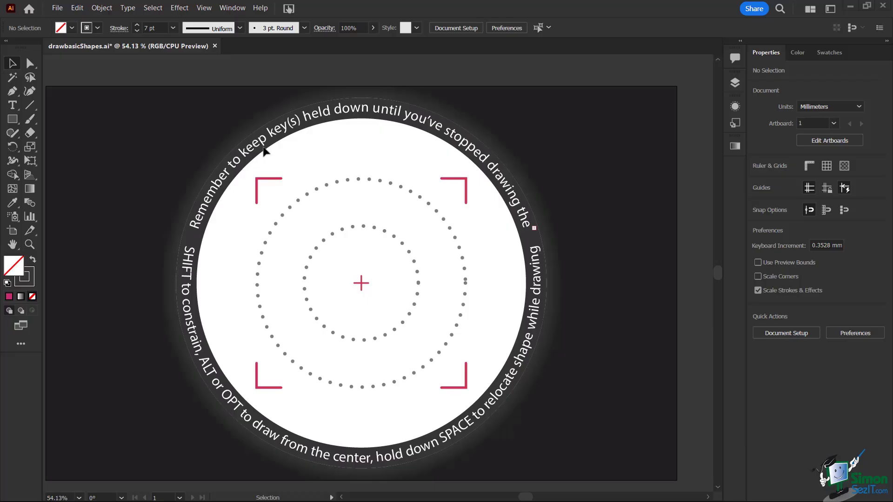
- Detach the shape tools as a floating toolbar and place it over the dark area beside the circle
left_click(12, 120)
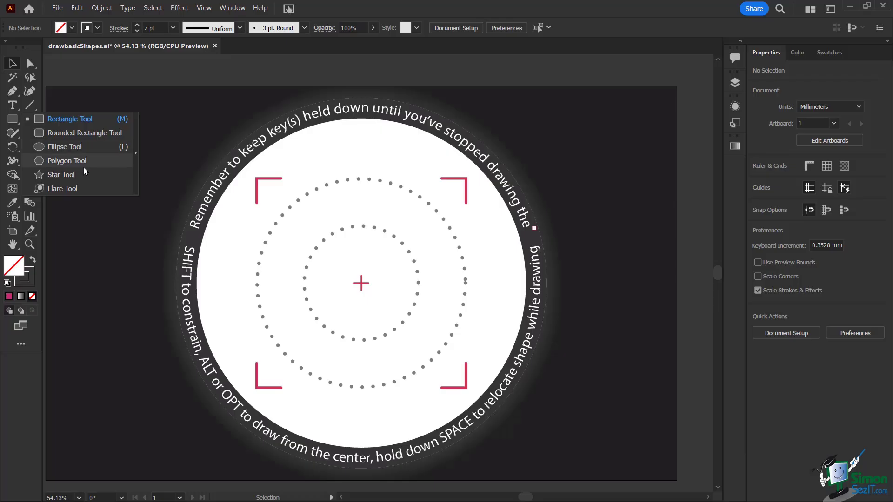
left_click(137, 155)
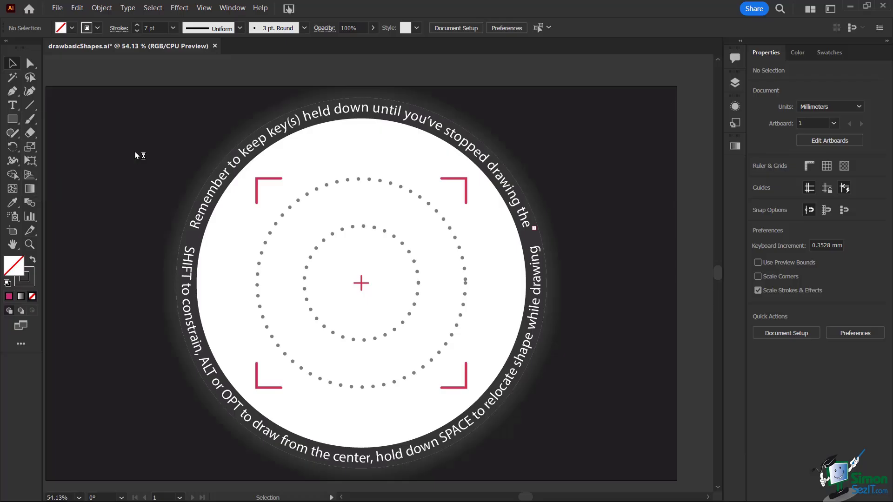
left_click_drag(71, 125, 161, 112)
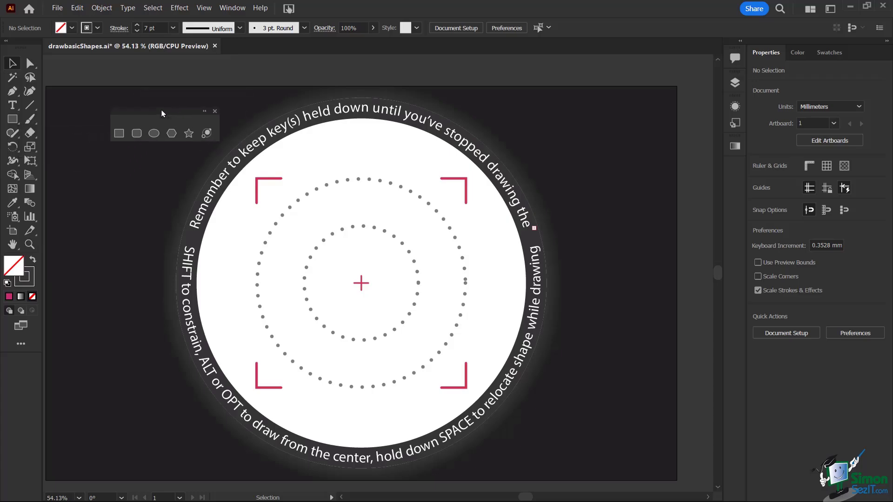
- Switch the floating shape toolbar to a vertical layout and back to horizontal, and close it
left_click(205, 112)
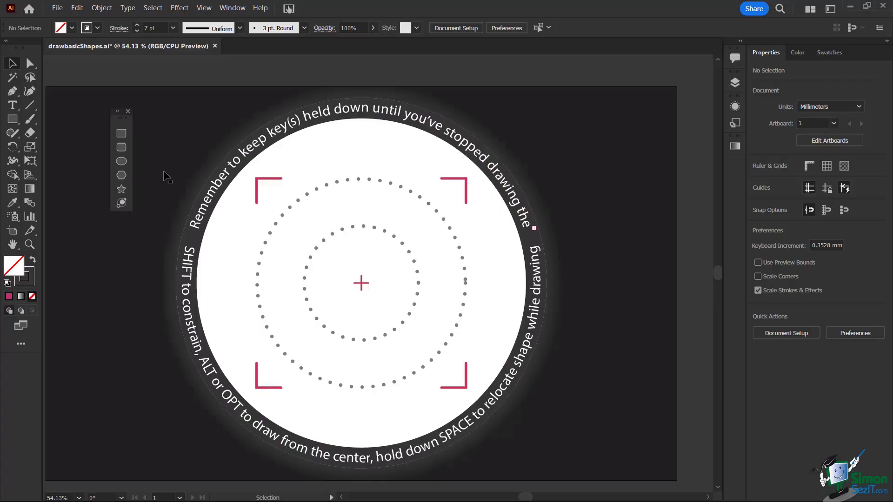
left_click(117, 111)
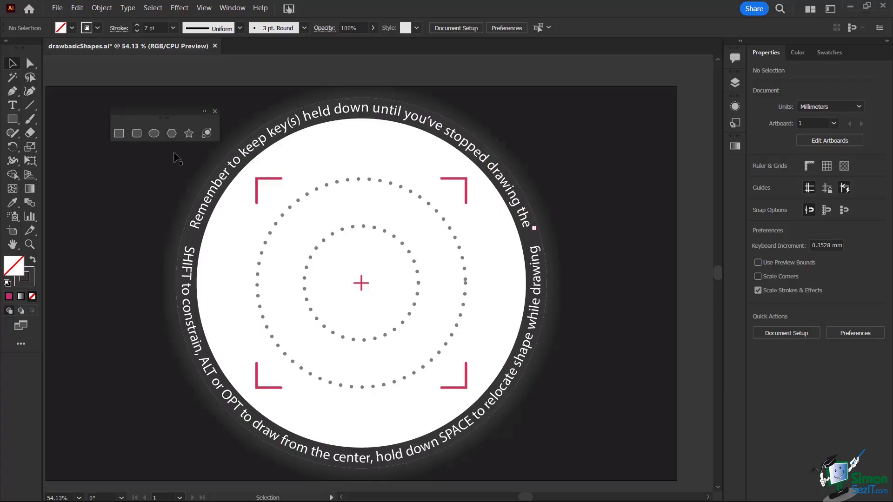
left_click(214, 111)
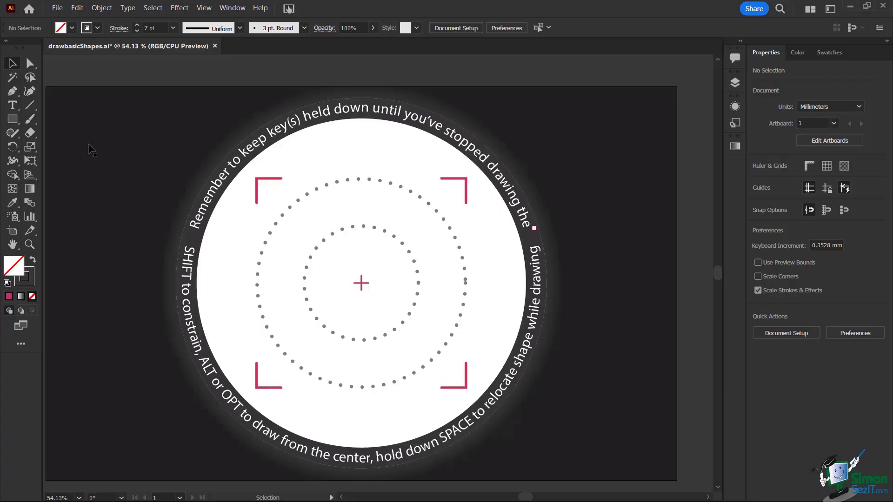
- Detach the shape tools again as a floating toolbar near the artboard's upper-left corner
left_click(14, 119)
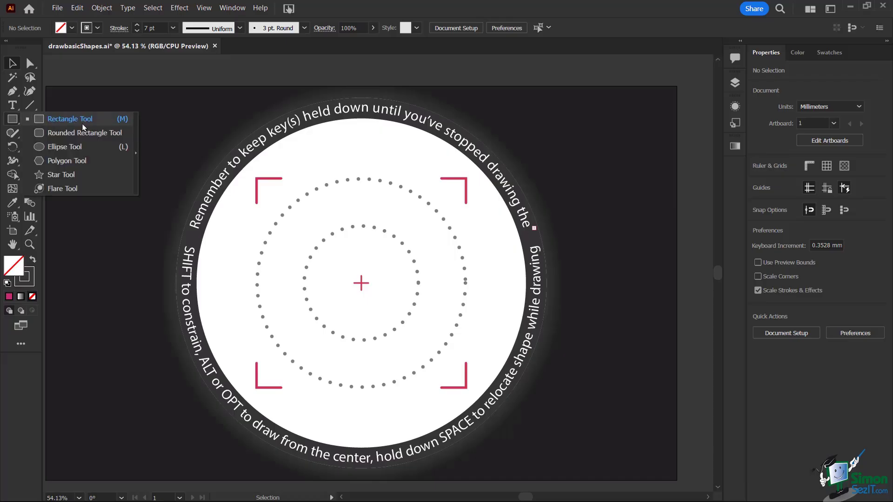
left_click(136, 153)
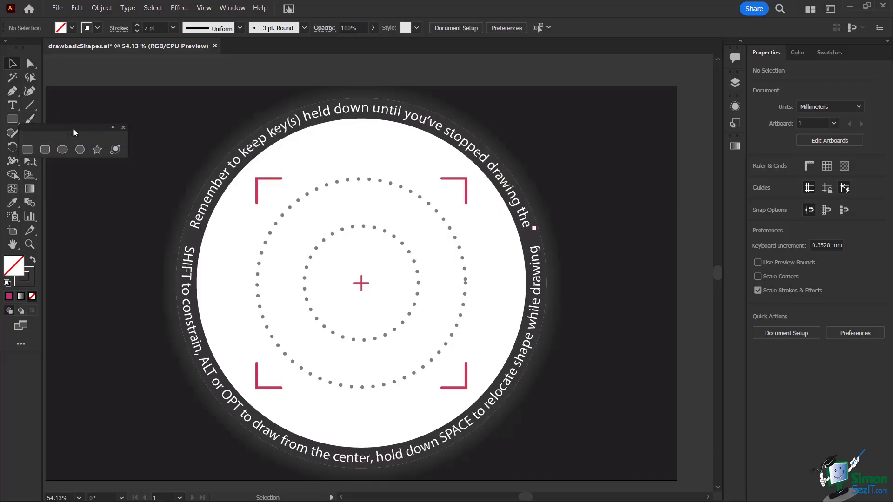
left_click_drag(74, 133, 158, 103)
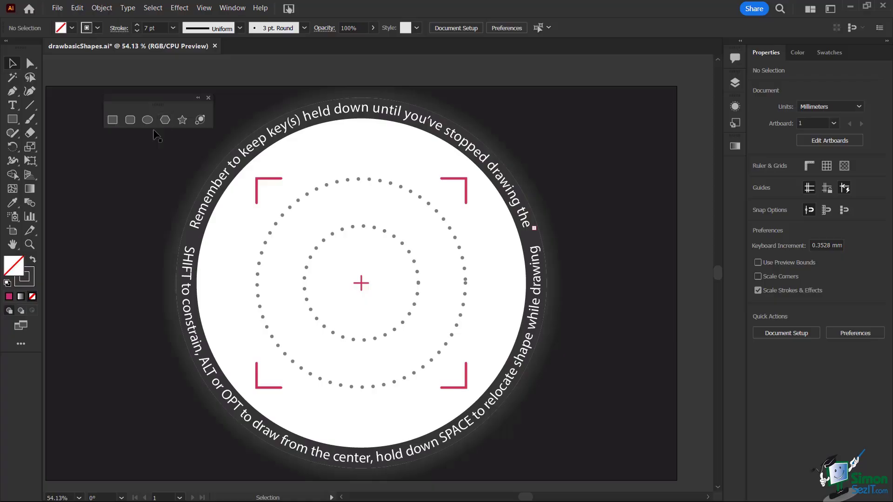
- Set the fill to 933E3E and draw a square about 149 mm wide between the pink corner marks
left_click(112, 120)
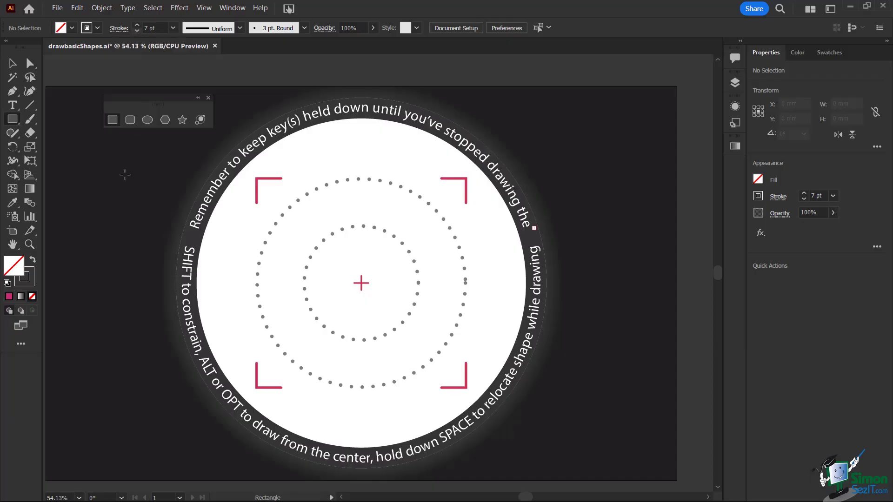
double_click(13, 265)
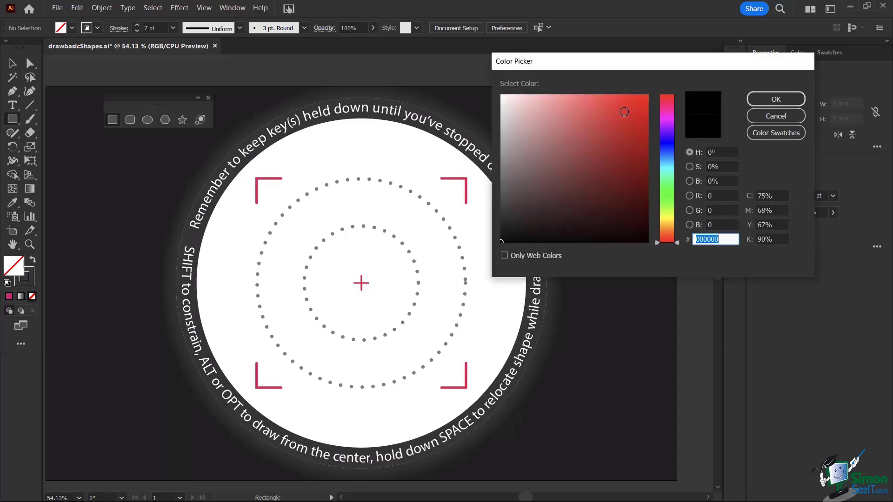
left_click(586, 156)
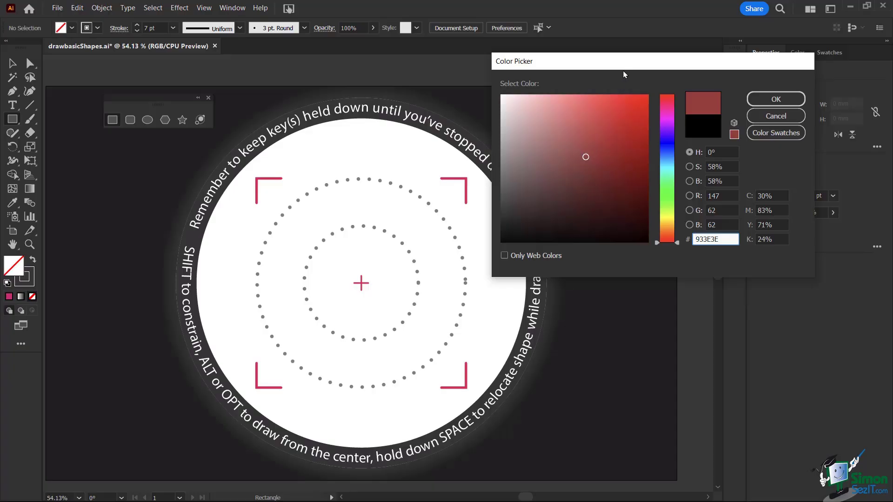
left_click_drag(625, 62, 518, 90)
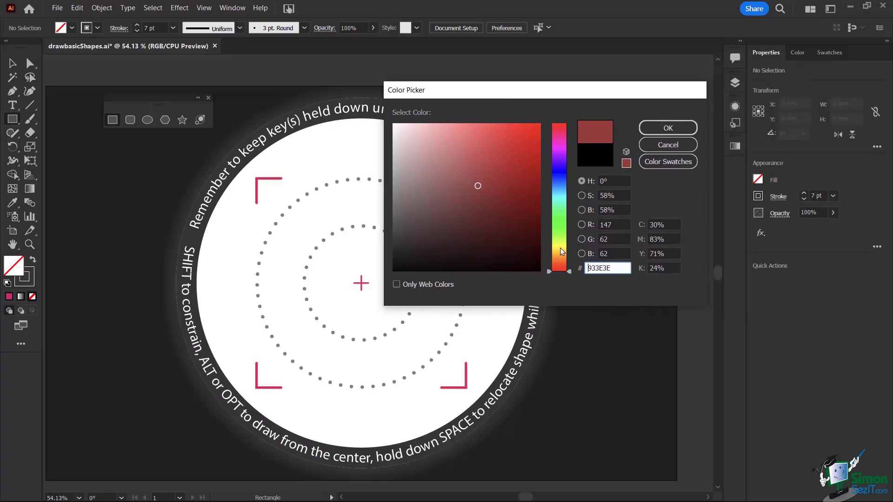
left_click(667, 128)
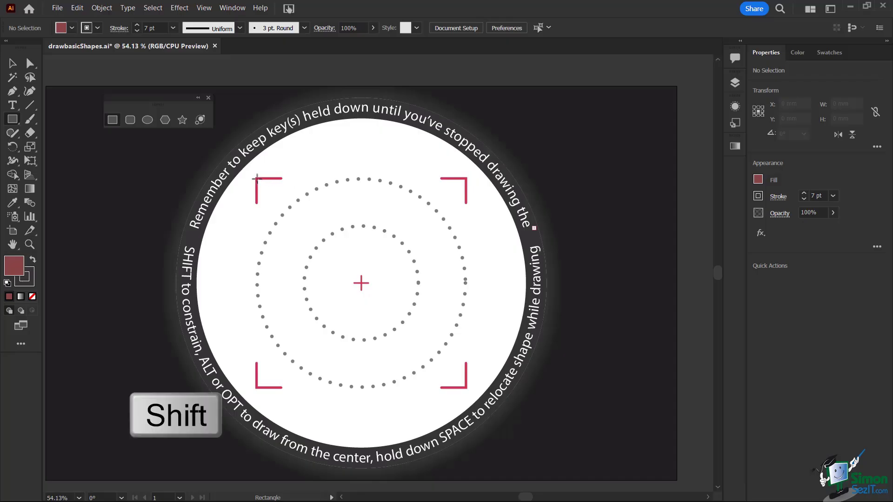
left_click_drag(257, 179, 466, 388)
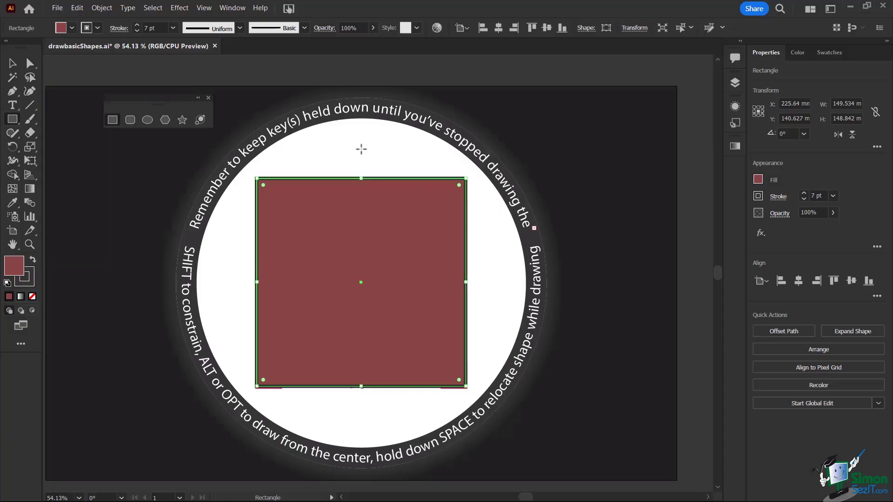
- Resize the square into a tall rectangle about 109 mm wide and 167 mm high, keeping its upper-right corner fixed
left_click(13, 63)
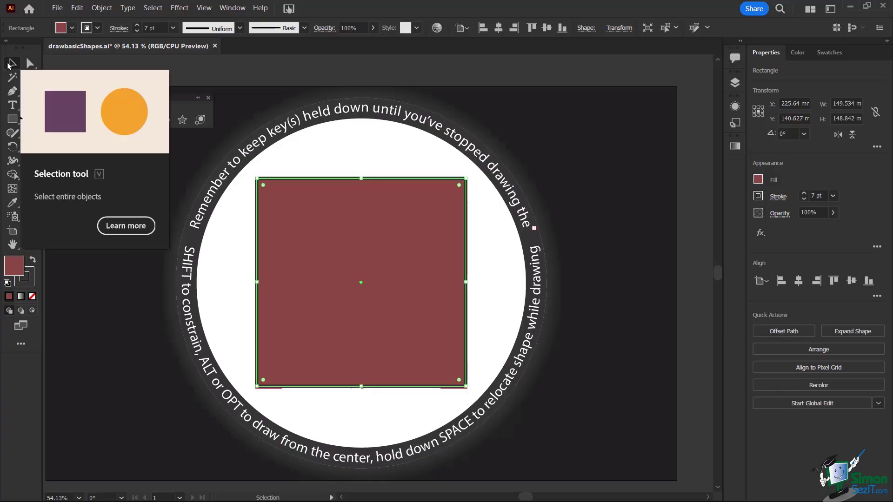
left_click_drag(257, 390, 312, 337)
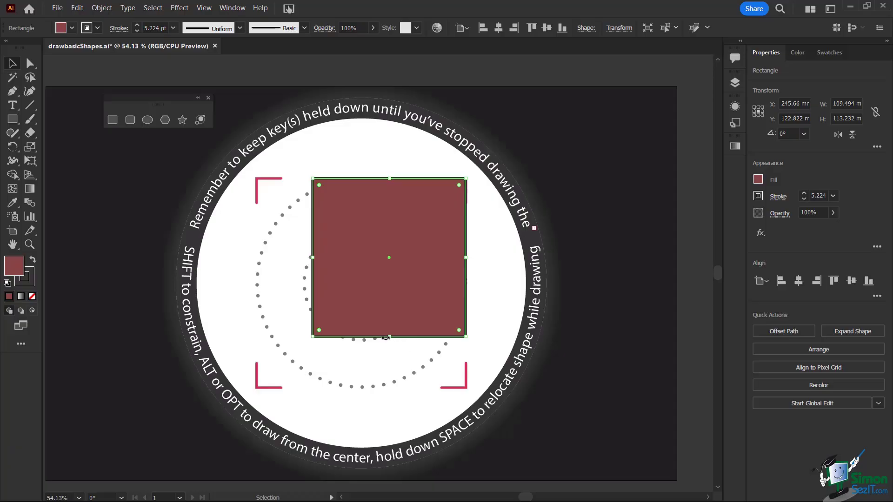
left_click_drag(392, 336, 394, 414)
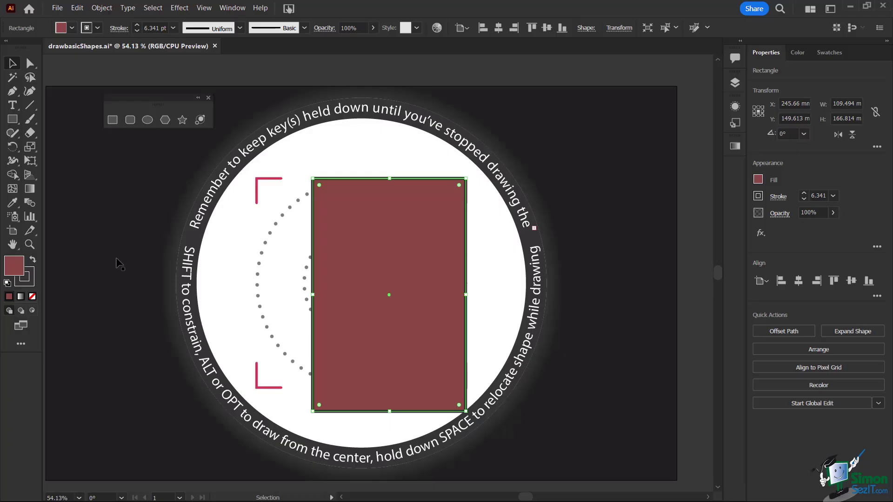
- Change the rectangle's fill to blue 2363C1 and its stroke weight to 20 pt
double_click(13, 270)
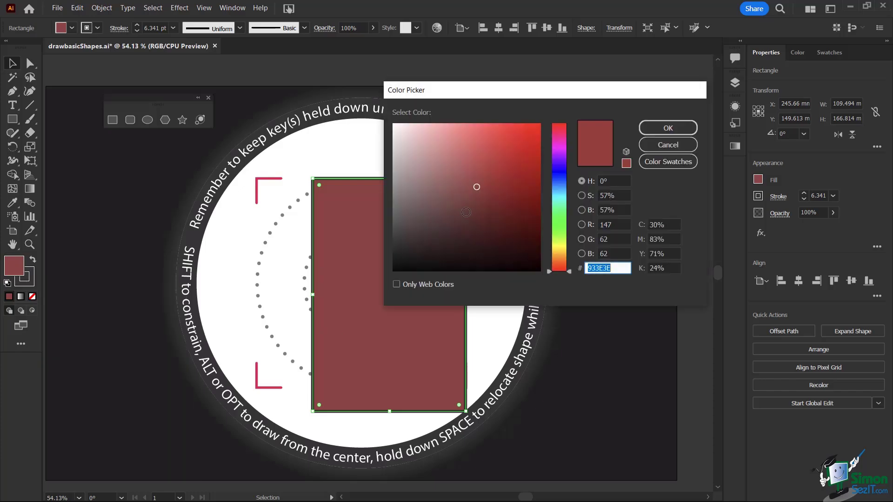
left_click(560, 183)
left_click(514, 160)
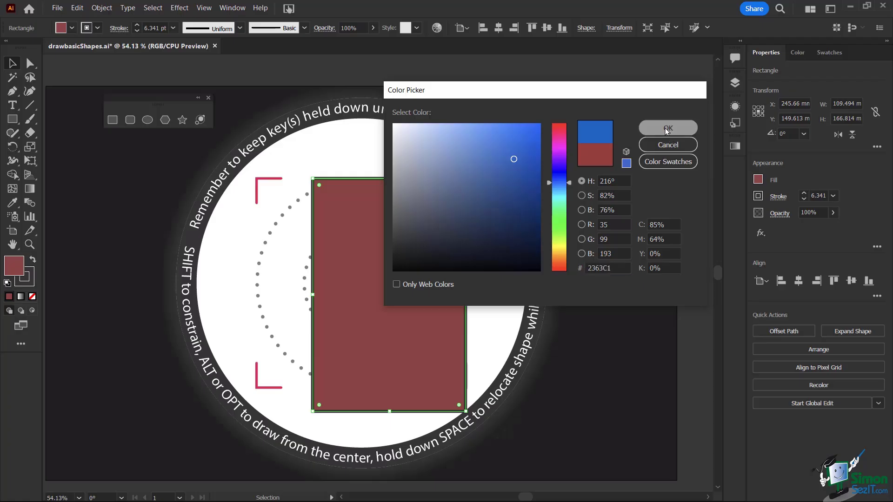
left_click(666, 128)
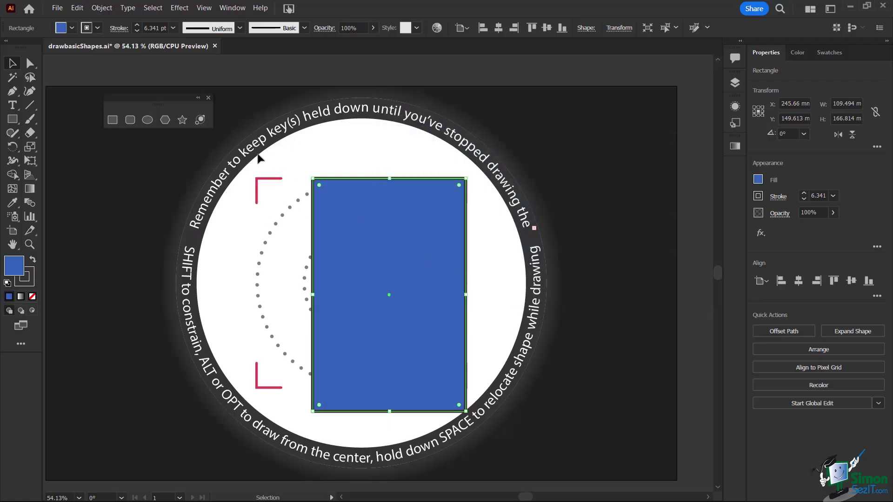
left_click(173, 29)
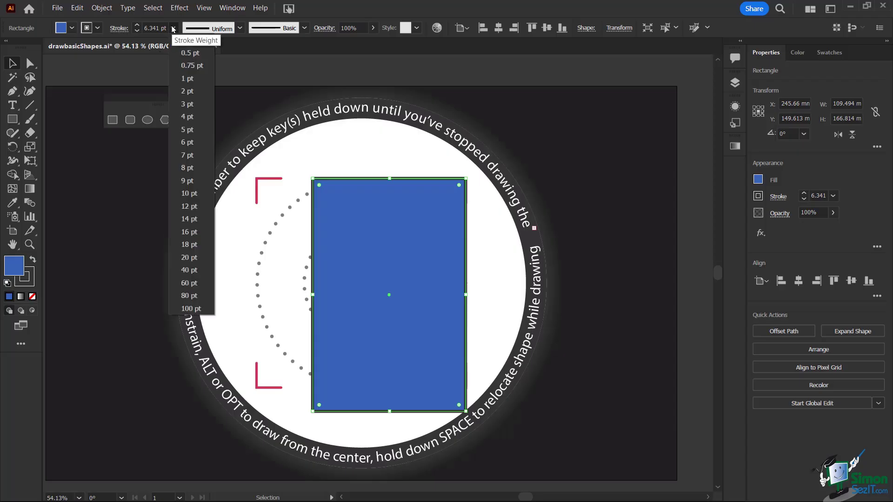
left_click(193, 257)
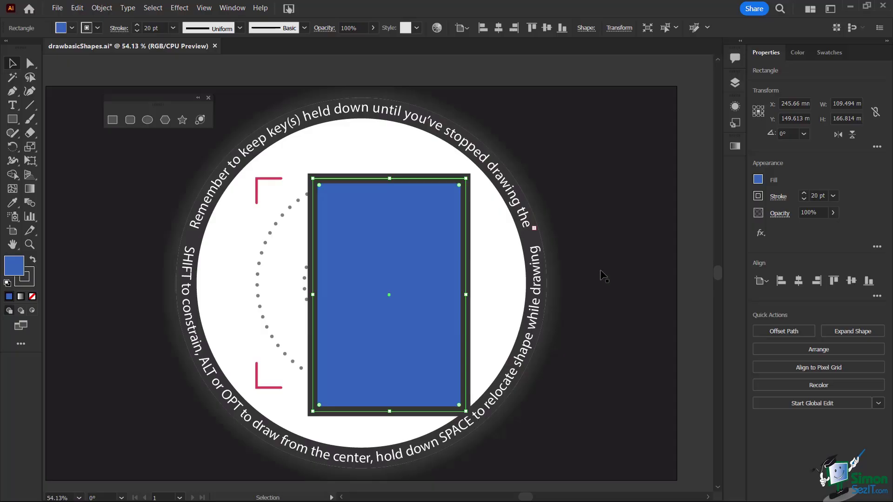
- Resize the rectangle to about 150 mm wide and 147 mm high, and delete it
left_click_drag(312, 295, 258, 300)
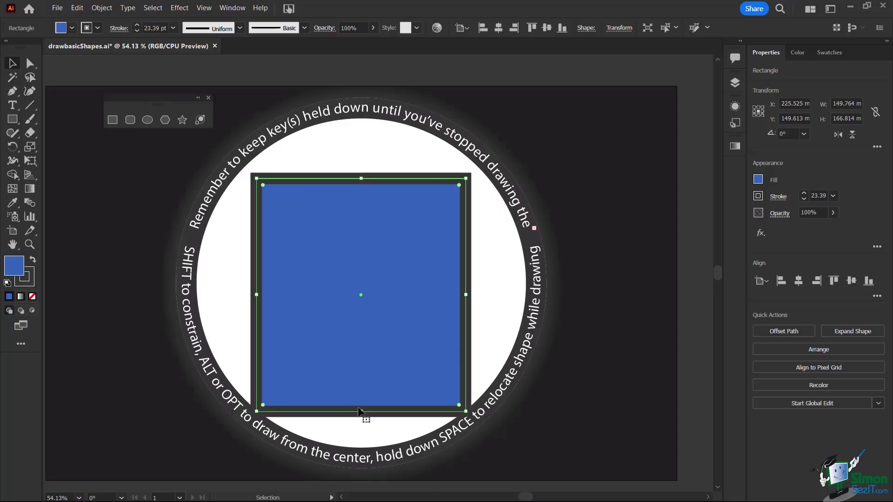
left_click_drag(361, 413, 360, 385)
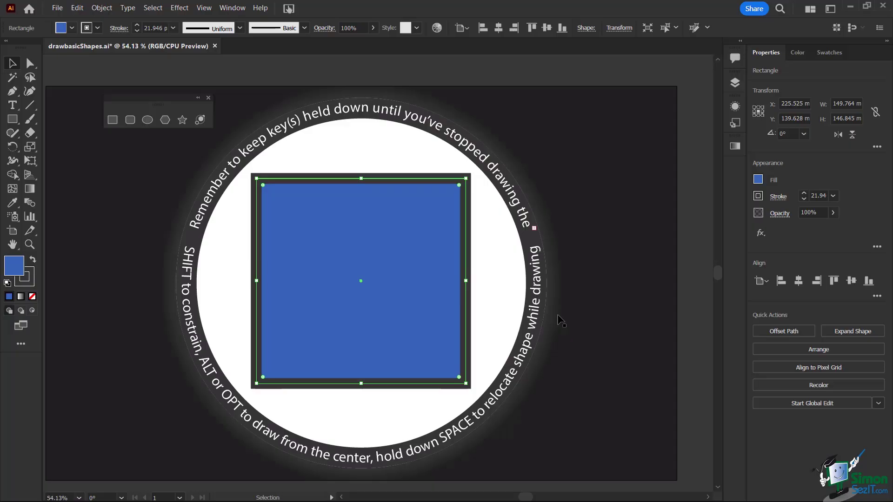
key("Delete")
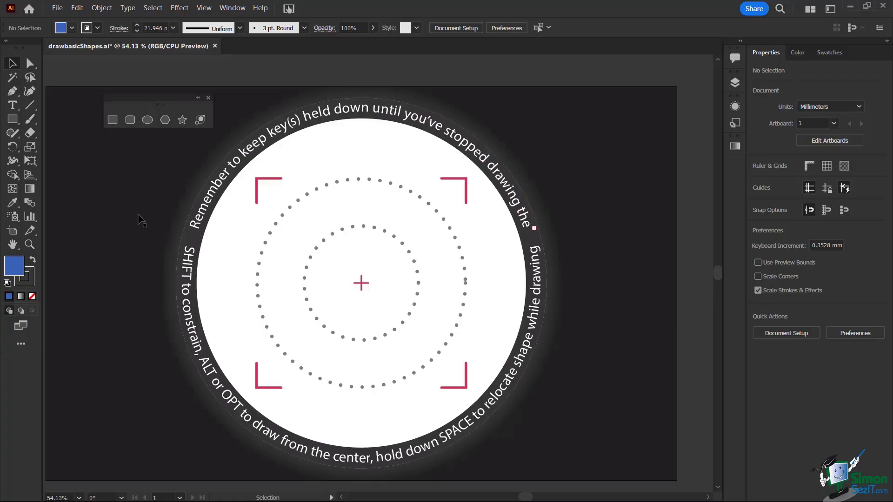
- Set up the Ellipse tool with a bright yellow fill and no stroke
left_click(147, 120)
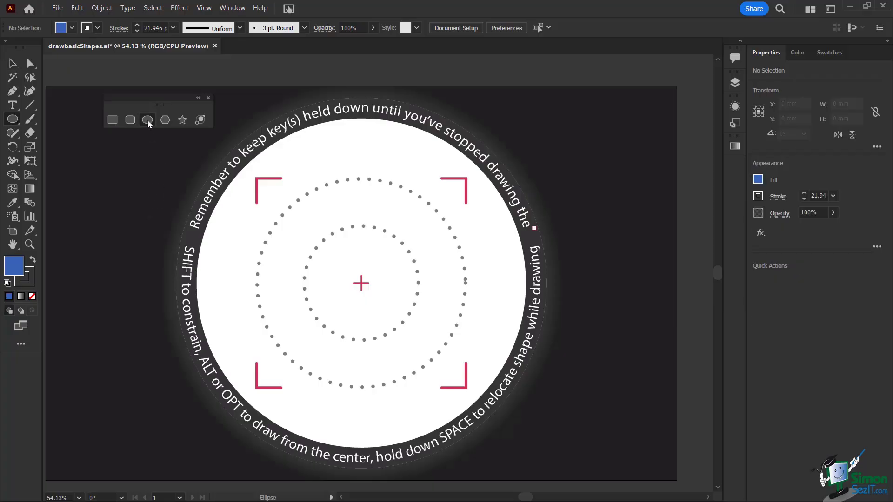
double_click(16, 268)
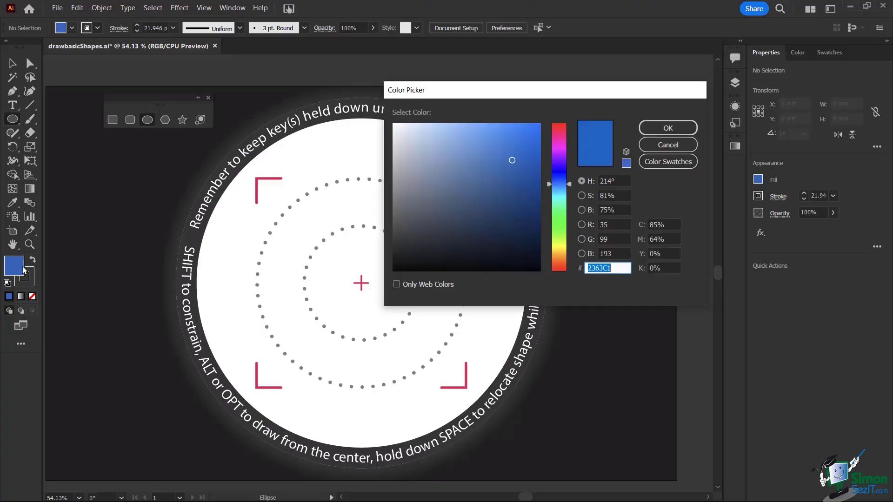
left_click(560, 246)
left_click_drag(499, 150, 525, 143)
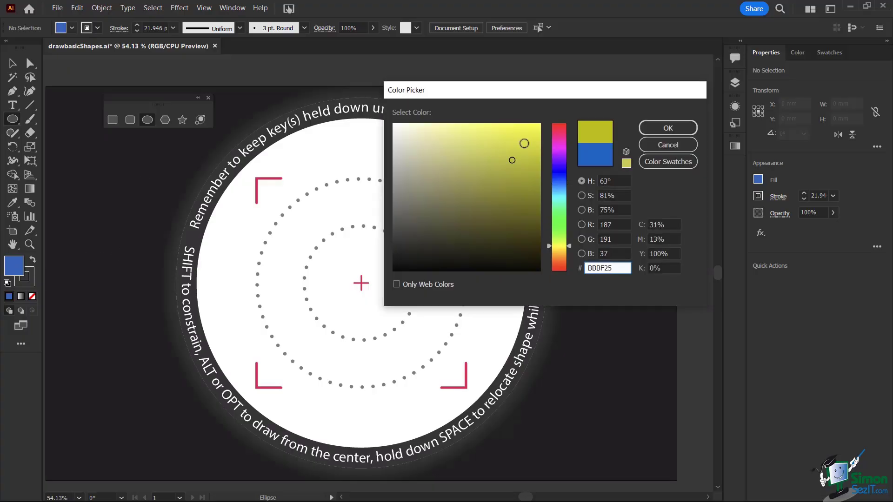
left_click(664, 127)
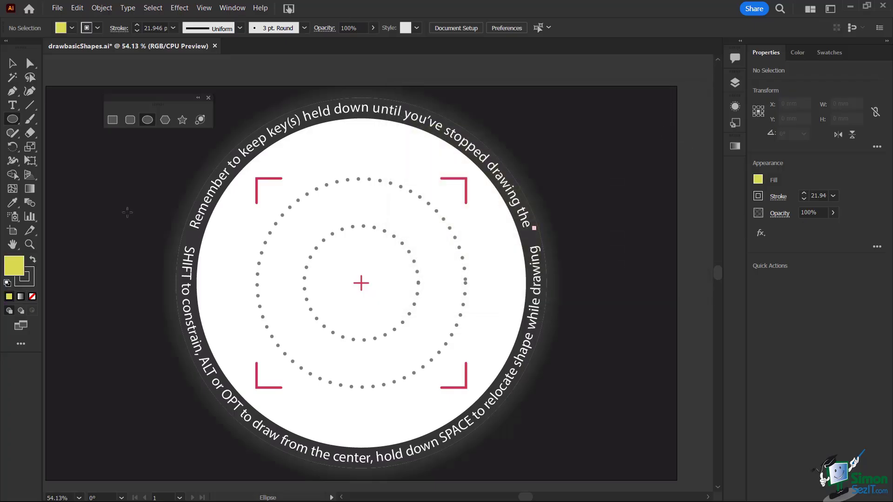
left_click(32, 284)
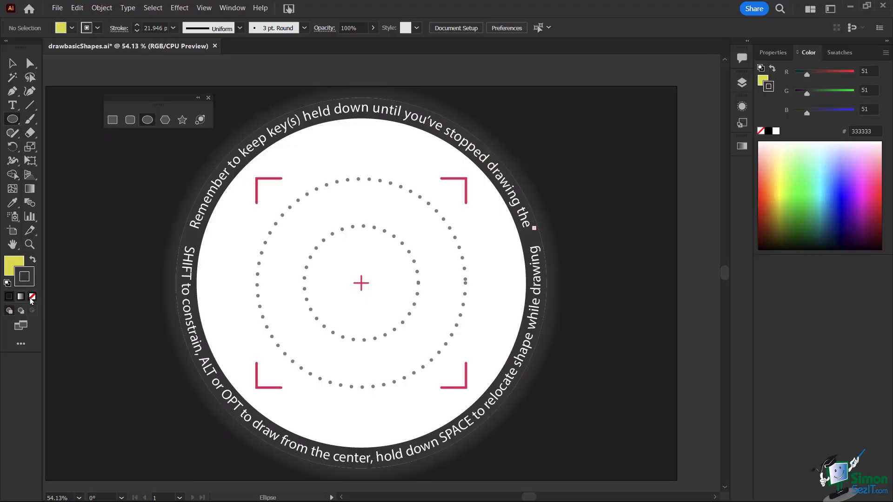
left_click(33, 297)
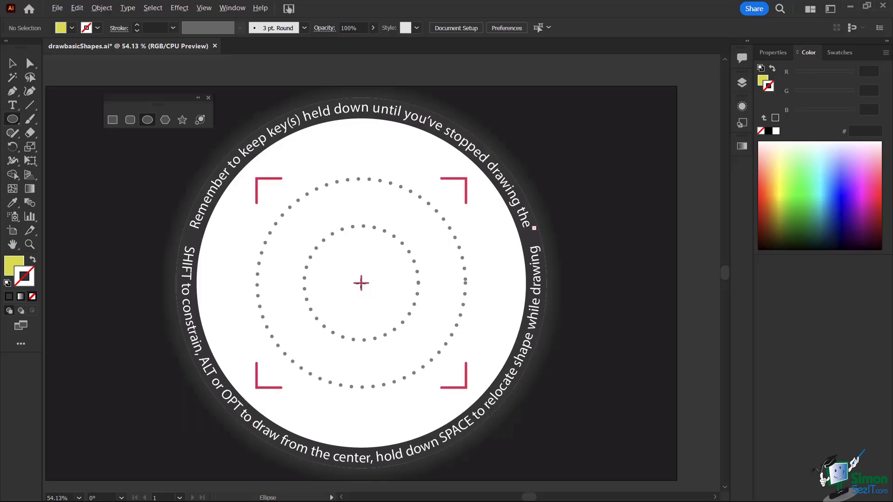
- Draw a perfect circle from the central pink cross out to the outer dotted circle, and deselect it
left_click_drag(361, 282, 255, 189)
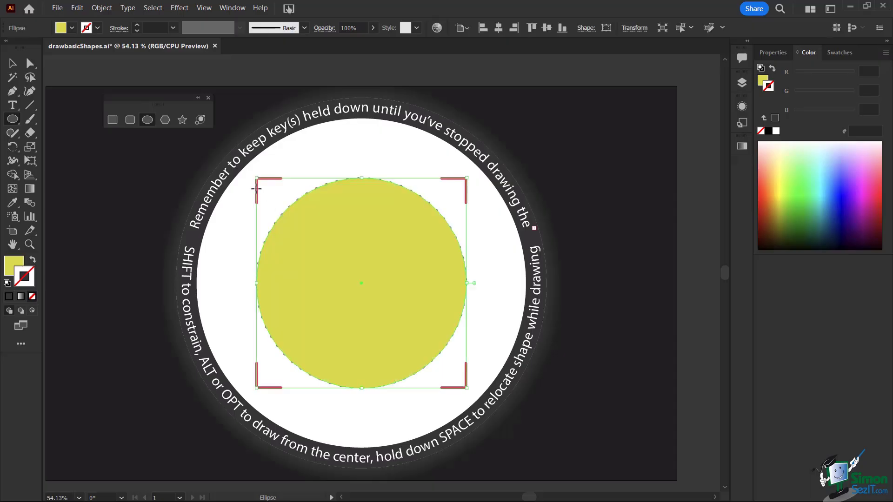
left_click(10, 65)
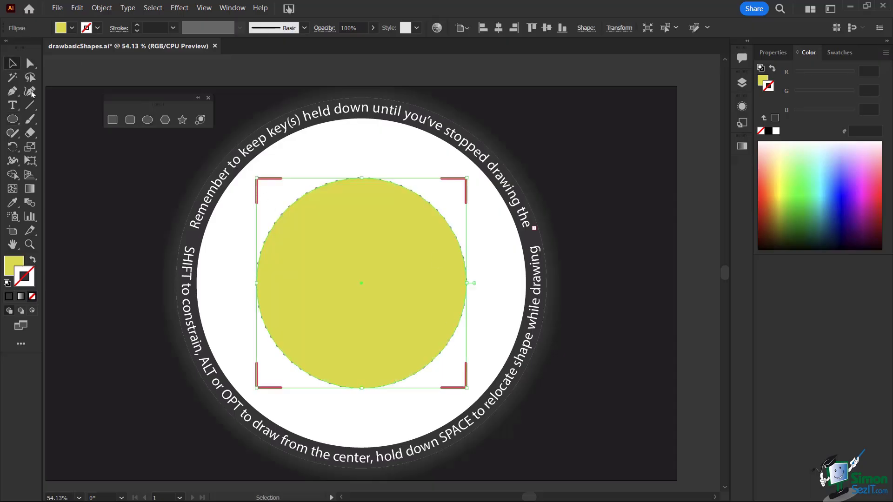
left_click(127, 179)
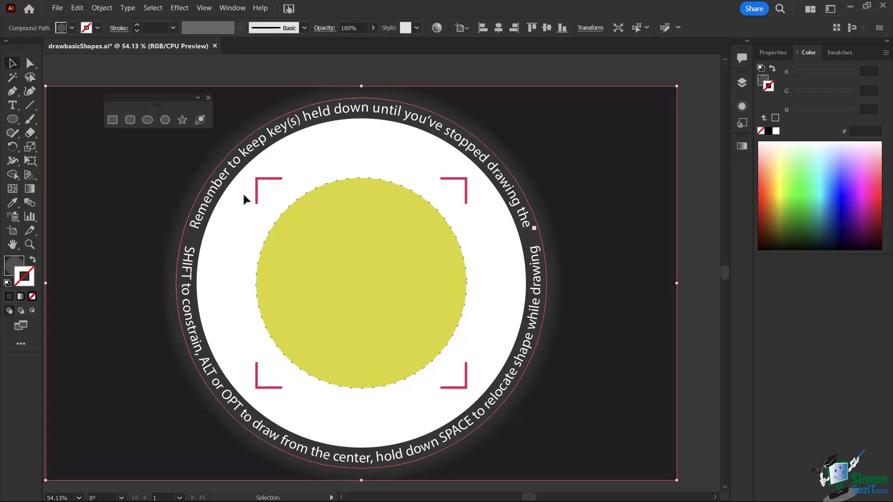
- Delete the yellow circle and draw a yellow rectangle about 148 mm wide and 94 mm high with the Rounded Rectangle tool
left_click(360, 245)
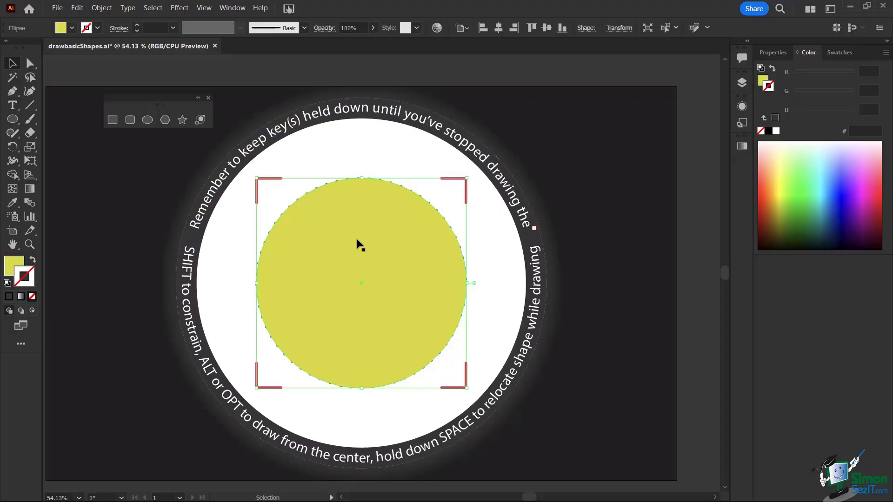
key("Delete")
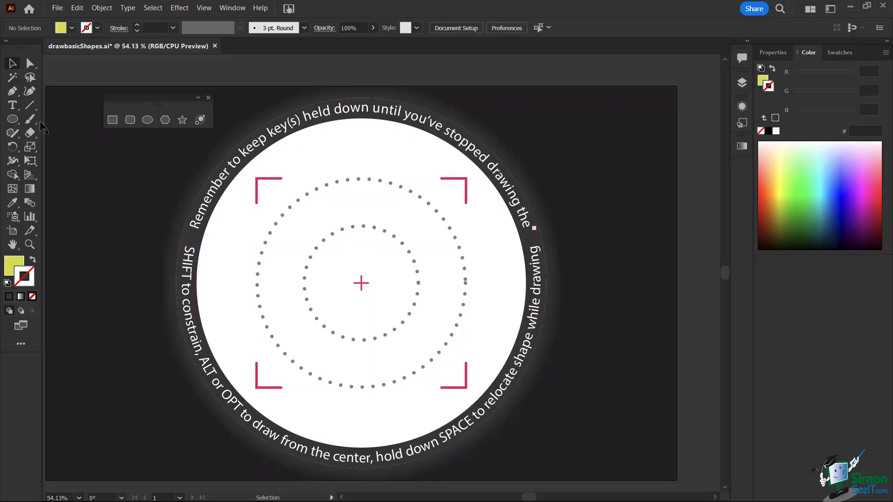
left_click(130, 119)
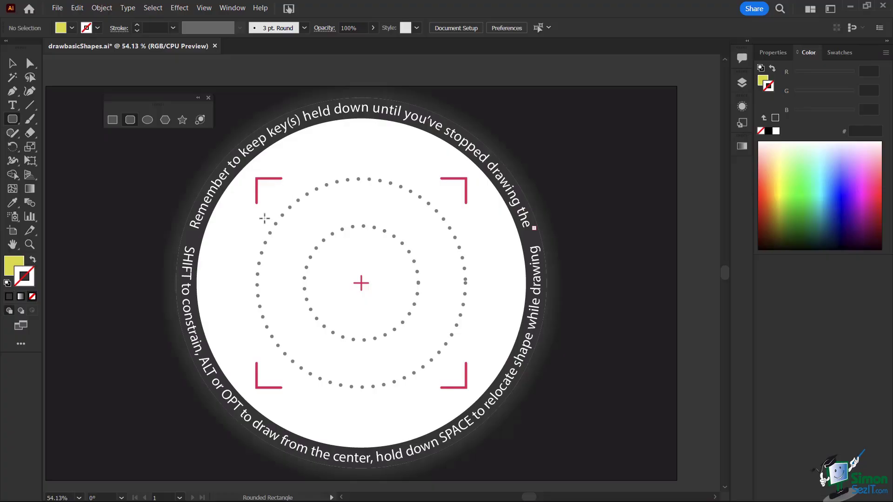
left_click_drag(261, 218, 467, 349)
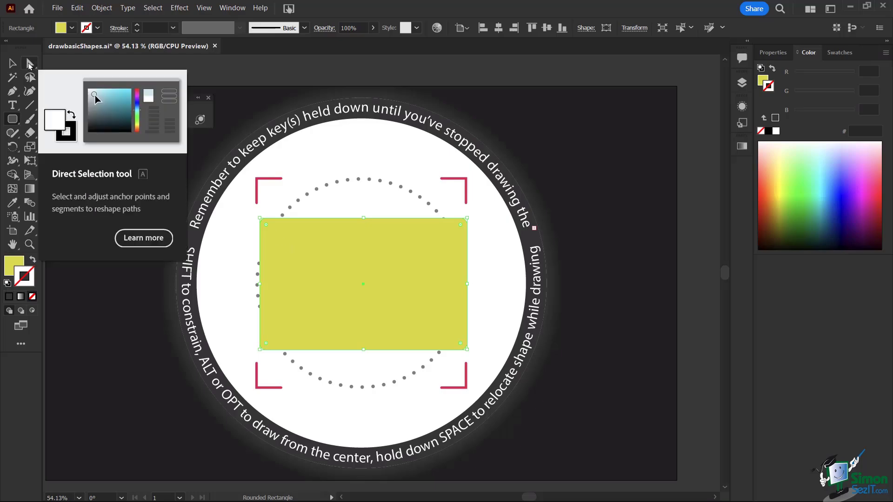
- Round all four corners of the rectangle to a radius of about 26.8 mm and show its detailed transform options
left_click(29, 65)
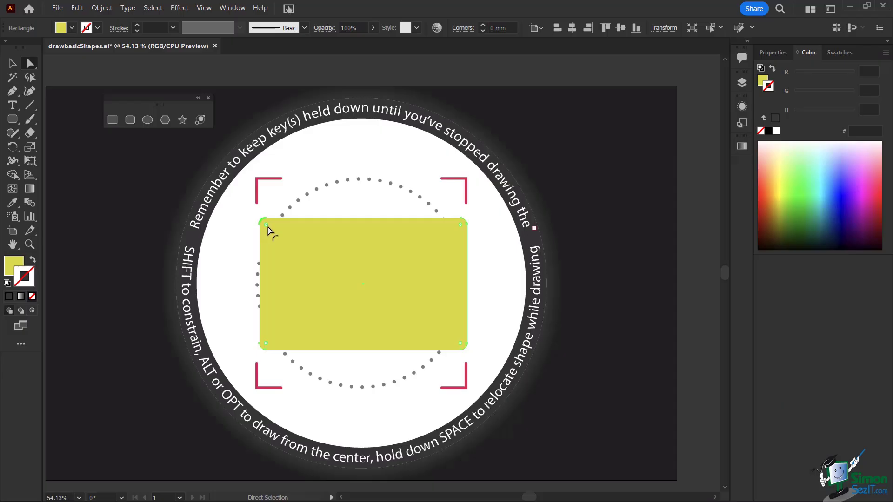
left_click_drag(267, 227, 292, 269)
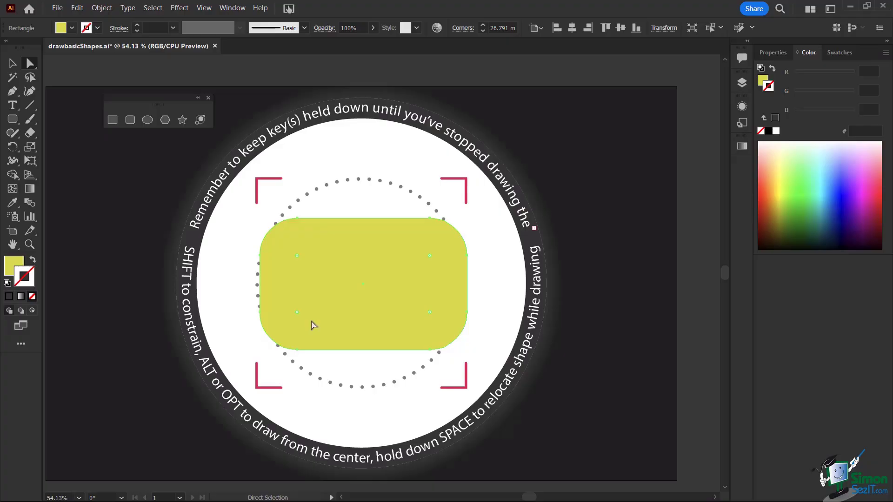
left_click(770, 55)
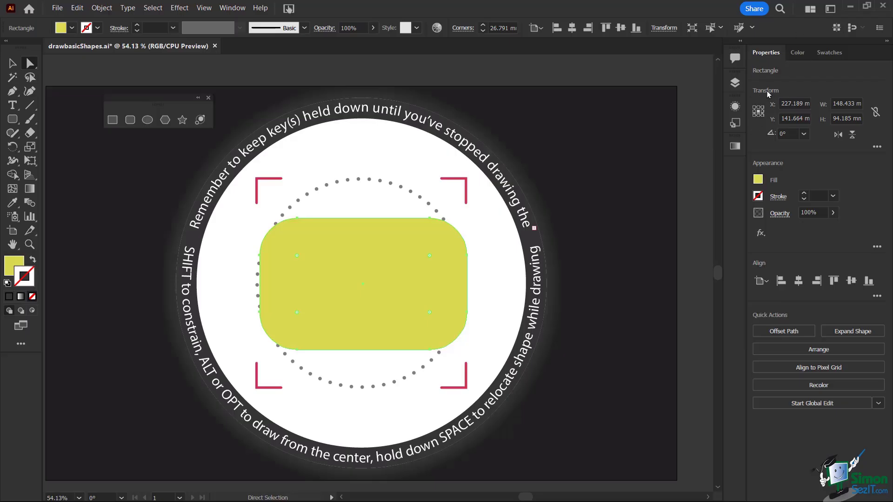
left_click(877, 147)
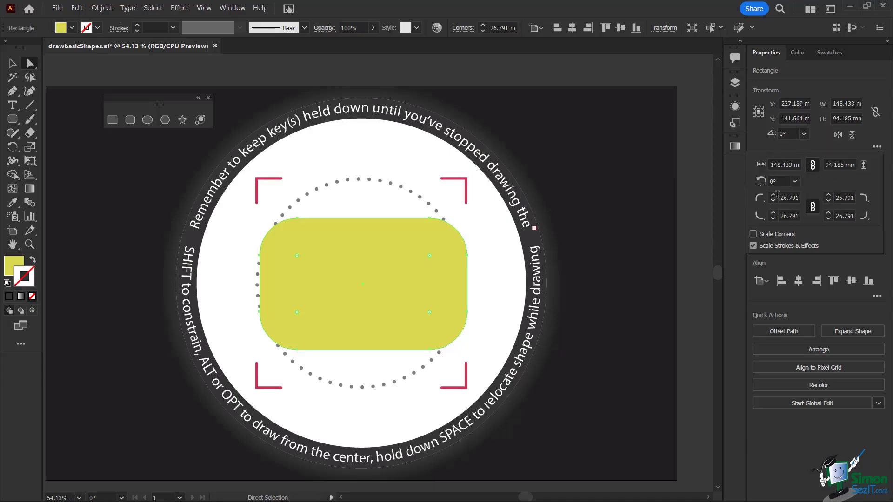
- Reduce the rectangle's corner rounding freehand to about 12.5 mm, and set the corner radius to exactly 10 mm
left_click(428, 256)
left_click_drag(429, 256, 453, 241)
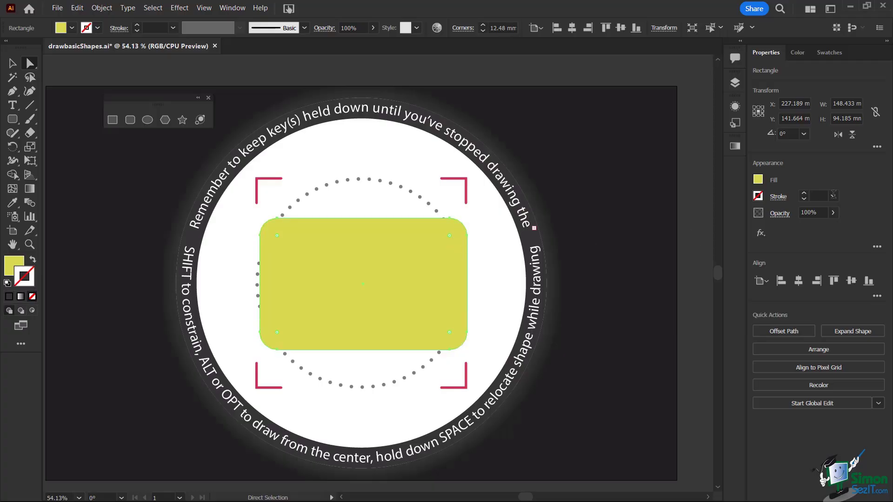
left_click(877, 146)
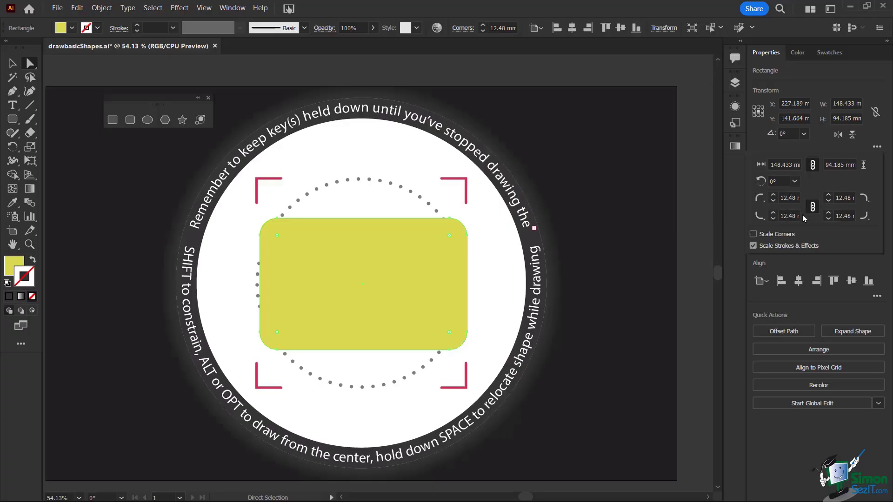
left_click(784, 198)
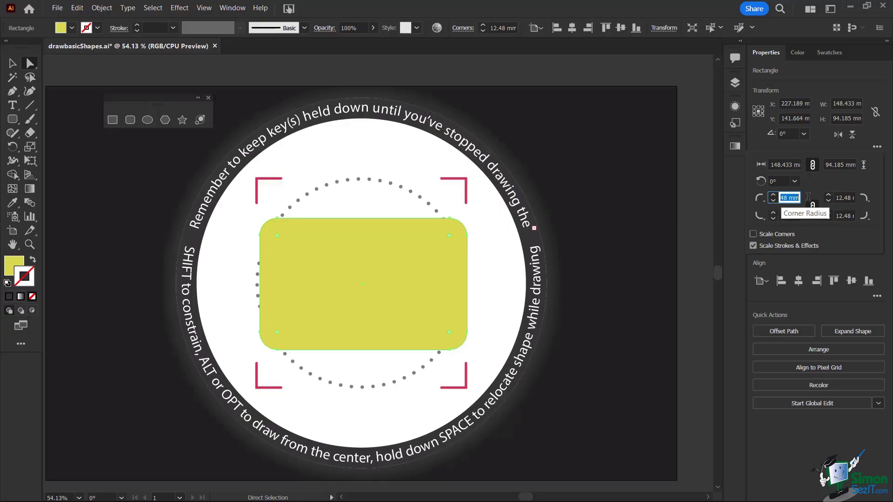
type("10")
key("Tab")
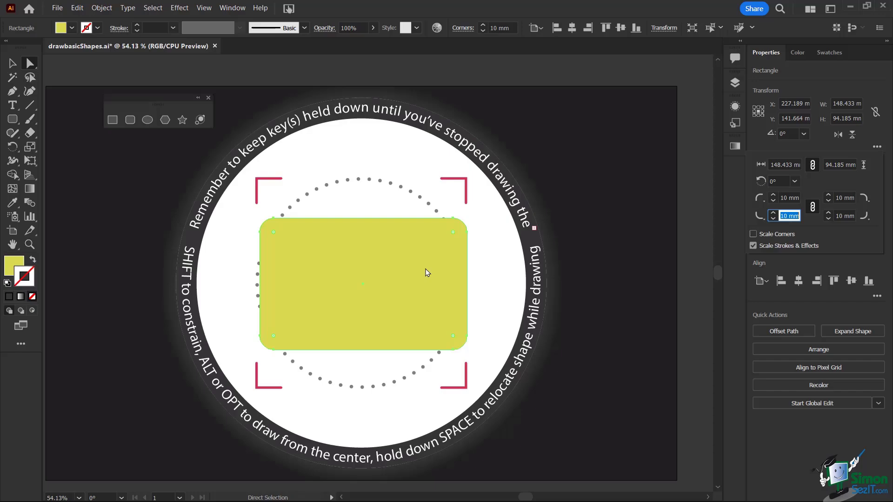
- Close the transform options and delete the yellow rounded rectangle
key("BackSpace")
key("Escape")
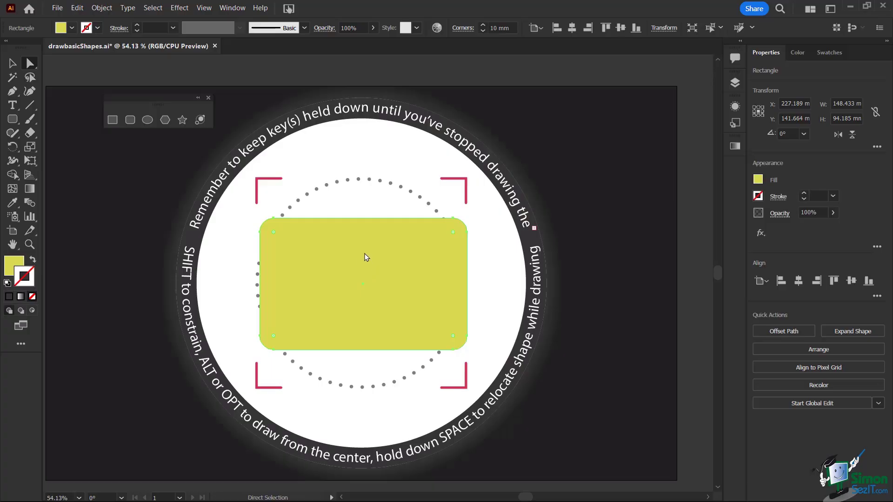
key("Delete")
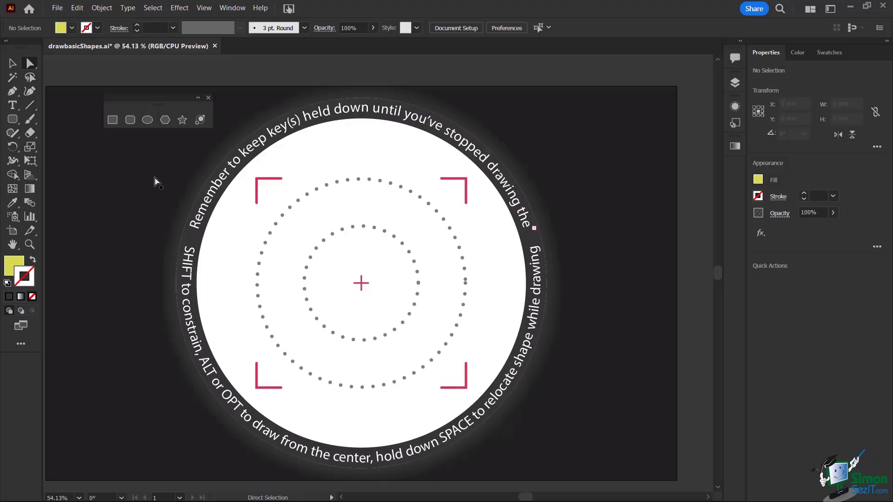
- Create a yellow polygon with 3 sides and a 17.639 mm radius, and enlarge it to about 102 mm wide and 113 mm high
left_click(165, 122)
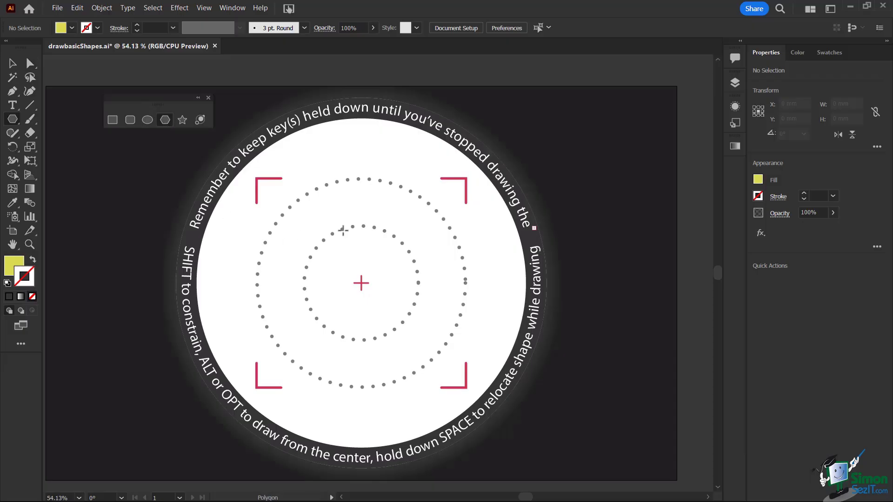
left_click(338, 214)
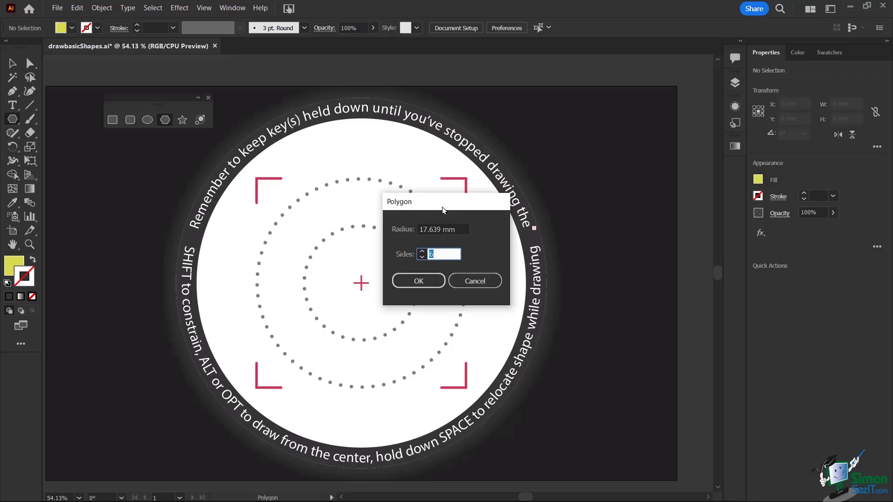
left_click_drag(407, 209, 408, 159)
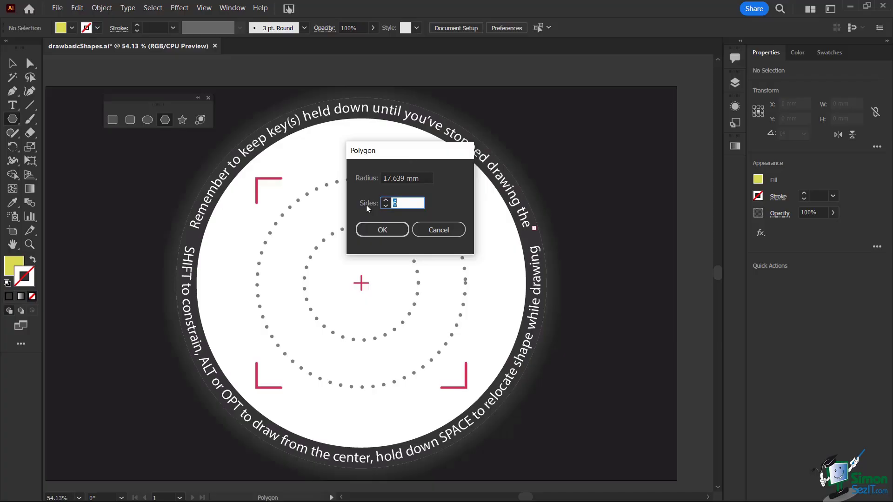
type("3")
left_click(394, 227)
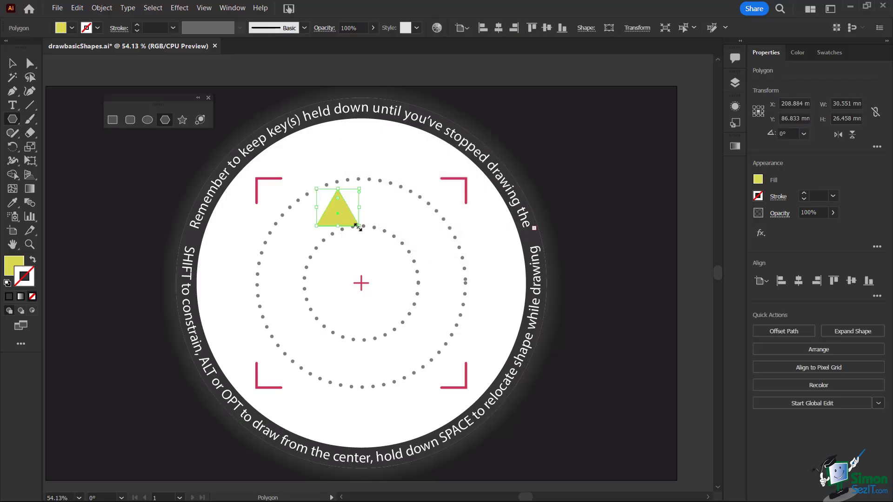
left_click_drag(359, 226, 460, 347)
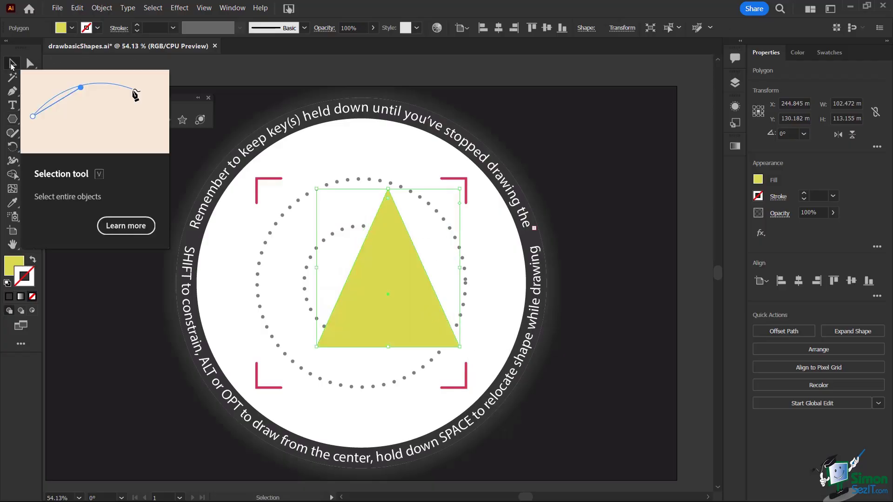
- Rotate the triangle to about 88.6° so it points left, and squash it to about 114 by 66 mm over the central cross
left_click(13, 65)
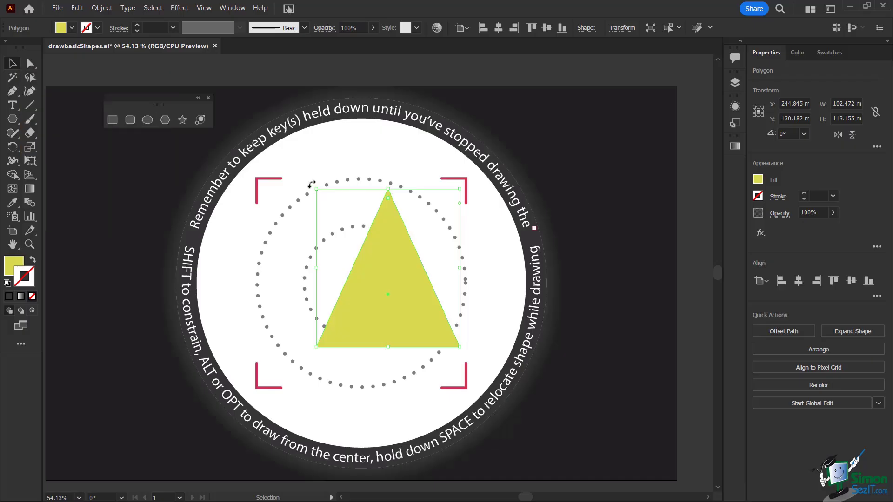
left_click_drag(312, 184, 241, 302)
left_click_drag(247, 361, 255, 377)
left_click_drag(417, 313, 356, 289)
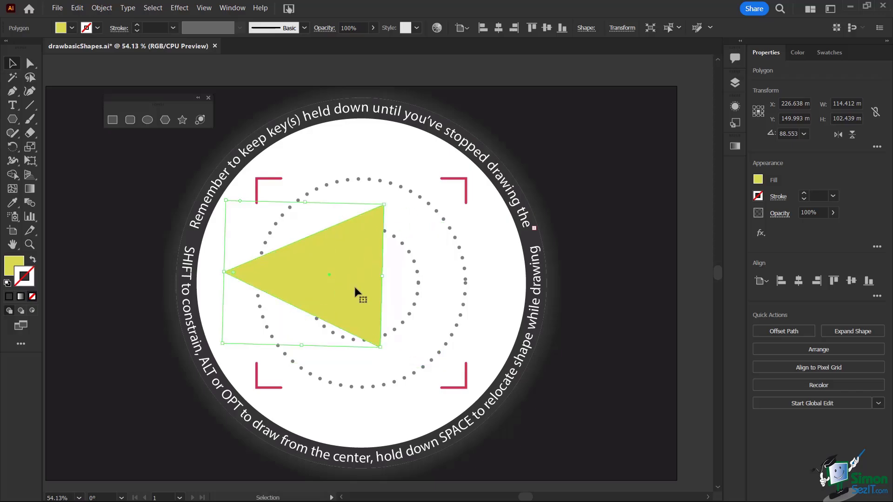
left_click_drag(304, 348, 309, 296)
left_click_drag(343, 256, 375, 285)
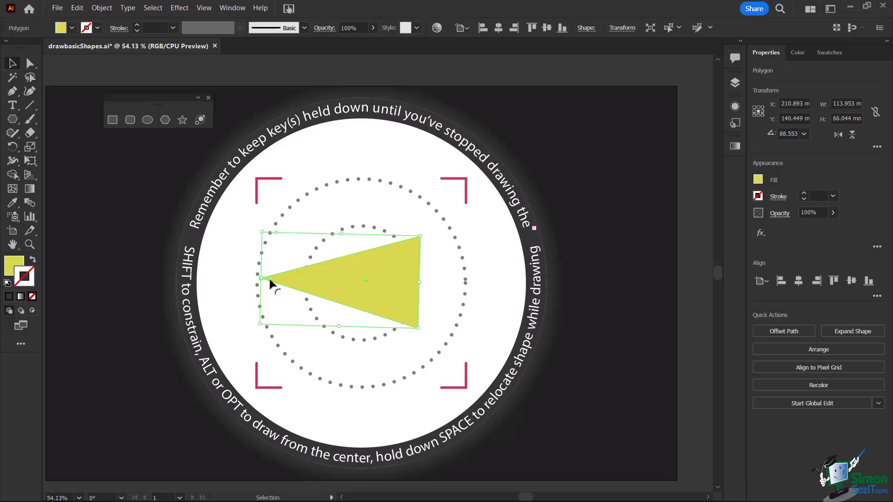
- Show the triangle's anchor points and corner widgets with Direct Selection, and delete the triangle
key("a")
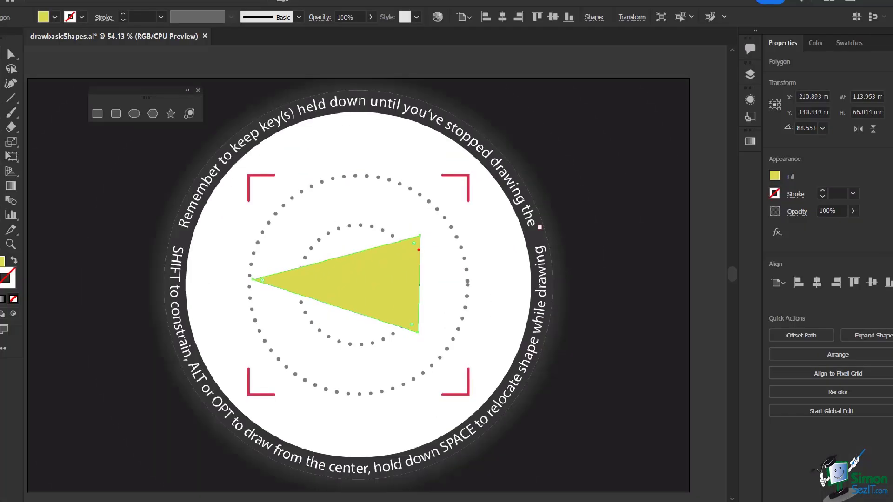
key("v")
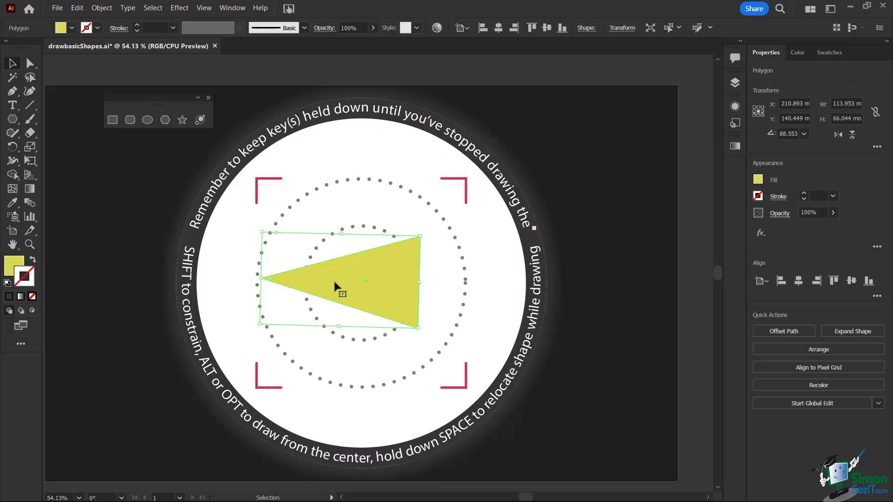
key("Delete")
- Set up the Polygon tool with a magenta D81AA3 fill
left_click(165, 119)
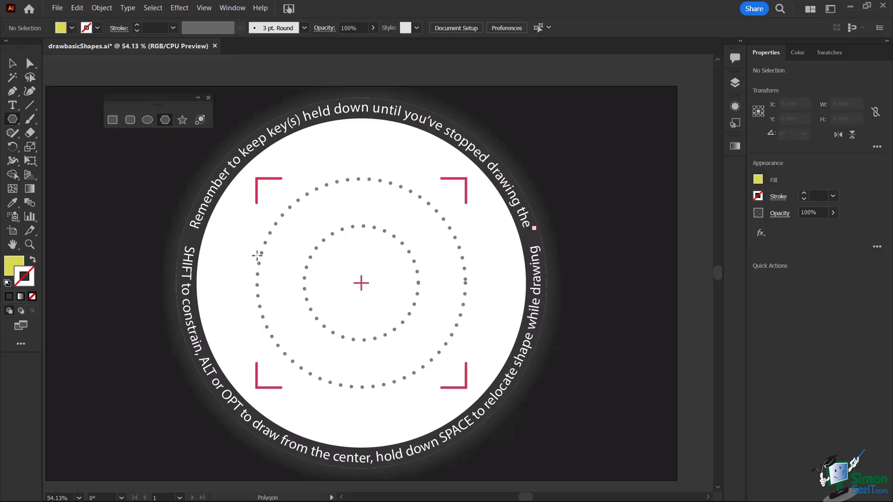
left_click(13, 268)
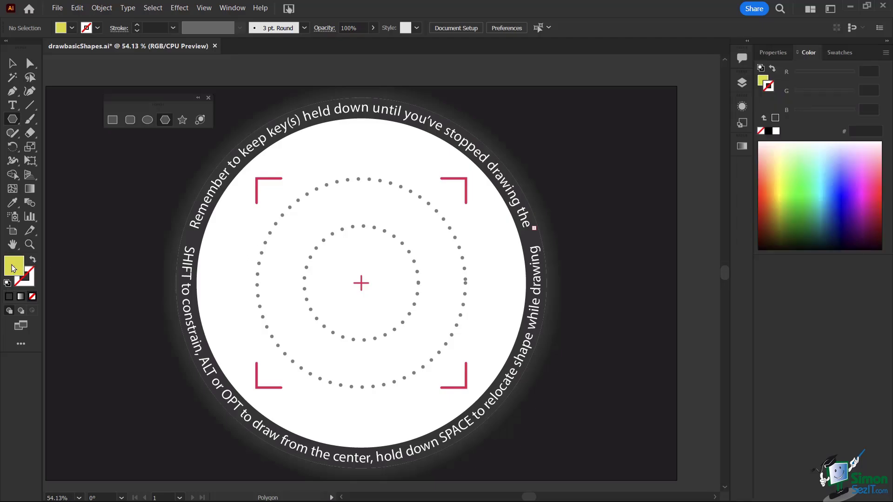
double_click(13, 268)
left_click_drag(559, 246, 557, 141)
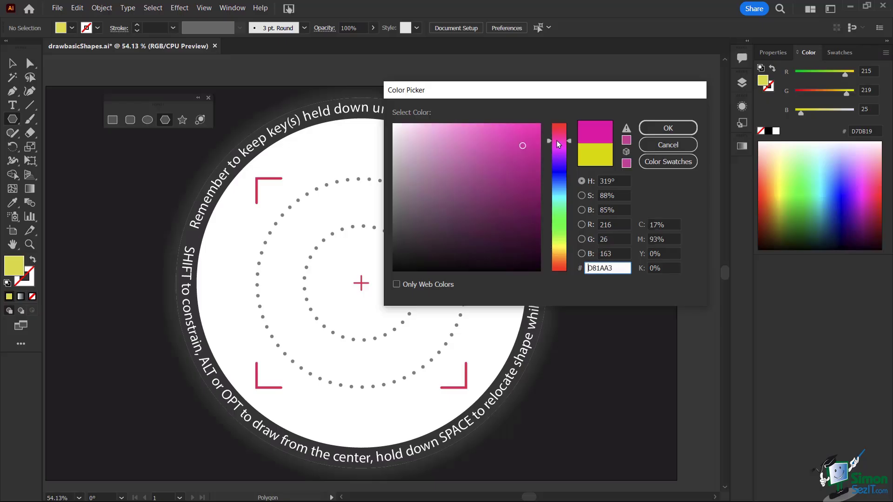
left_click(668, 132)
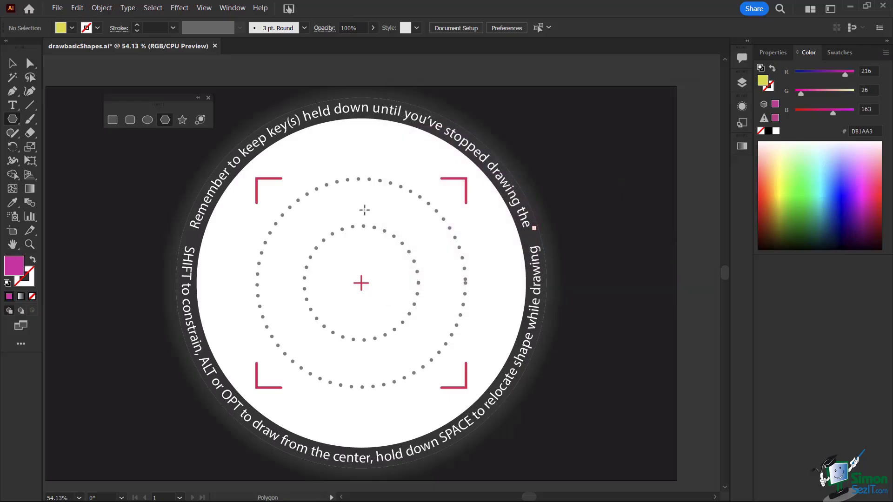
- Create a magenta polygon with 6 sides and a 5.209 mm radius, and enlarge it to about 83 mm wide and 83 mm high
left_click(342, 226)
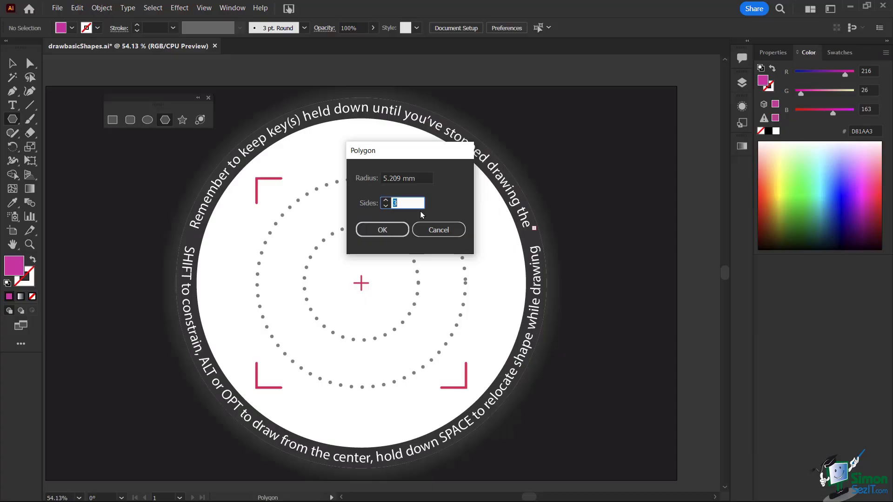
type("6")
left_click(381, 229)
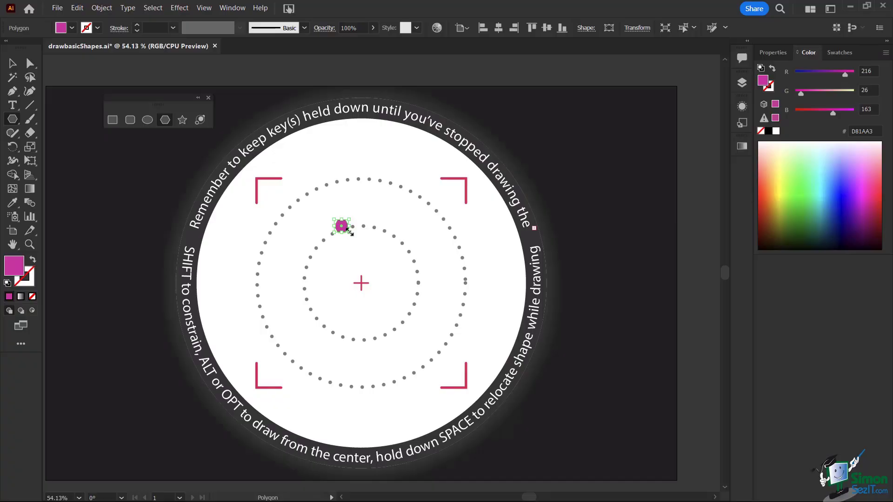
left_click_drag(350, 234, 451, 336)
- Rotate the magenta hexagon to 120° and flip it horizontally
left_click(13, 64)
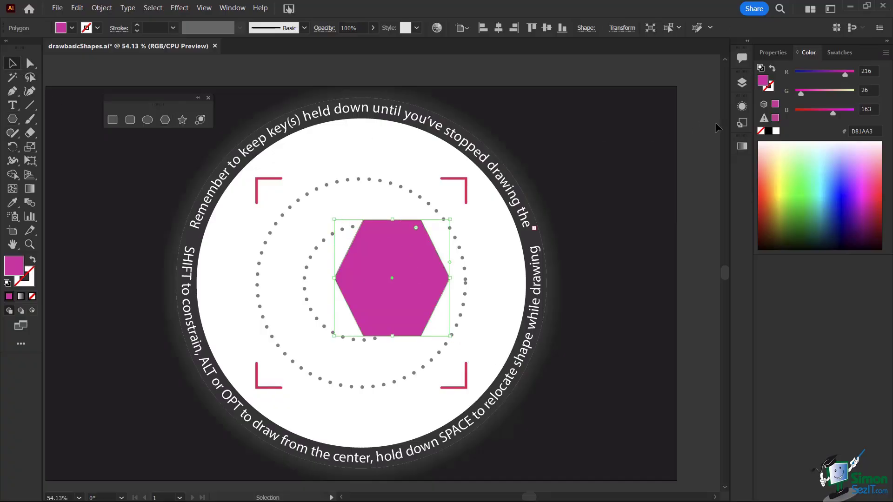
left_click(773, 54)
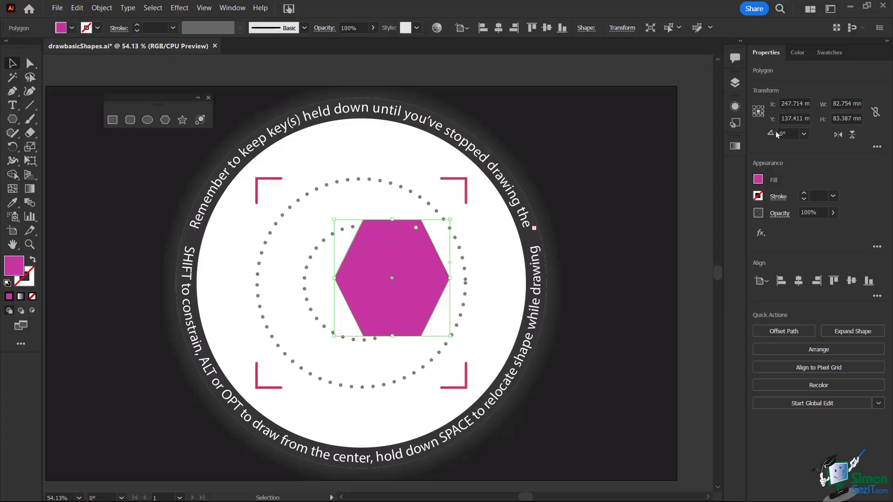
left_click(804, 135)
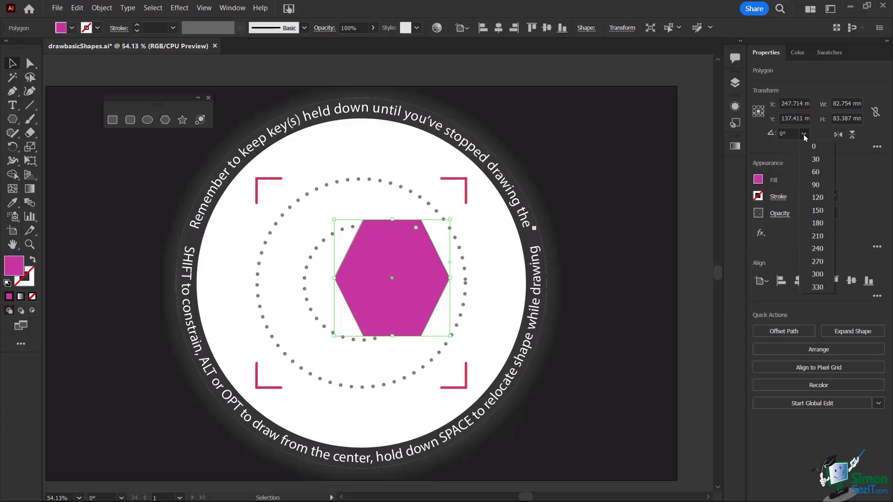
left_click(817, 197)
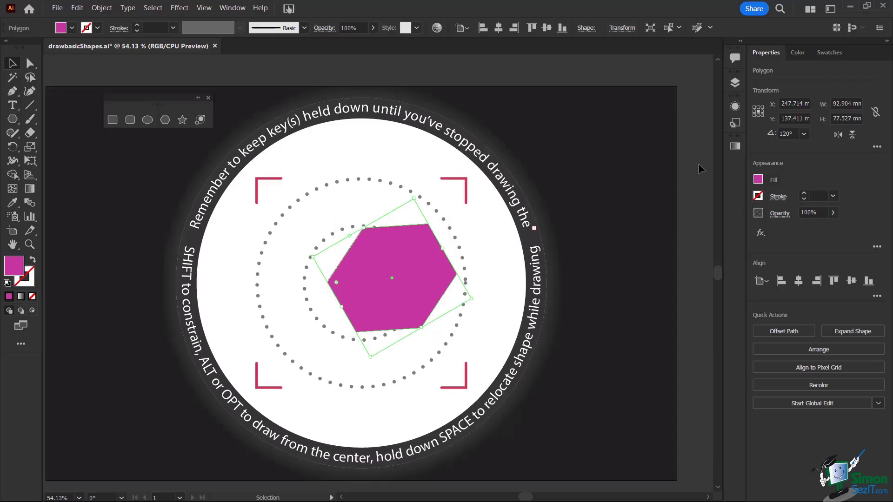
left_click(838, 136)
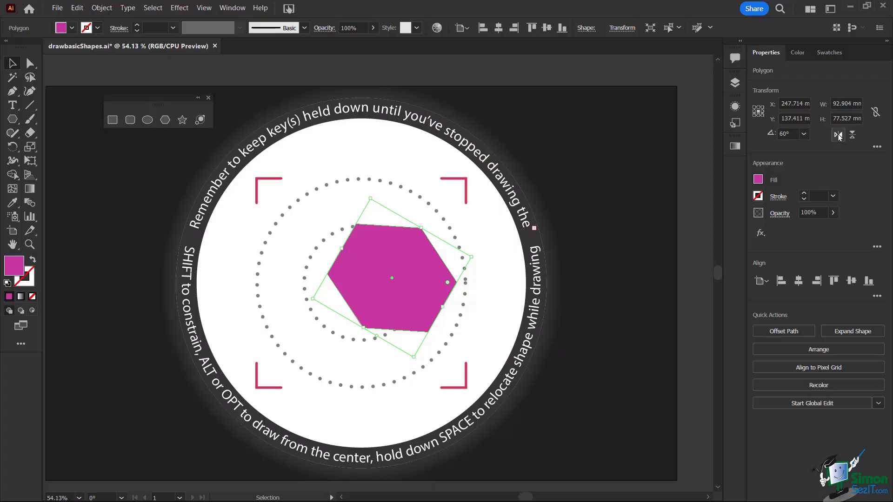
- Flip the magenta hexagon horizontally twice and increase its side count to 18
left_click(838, 135)
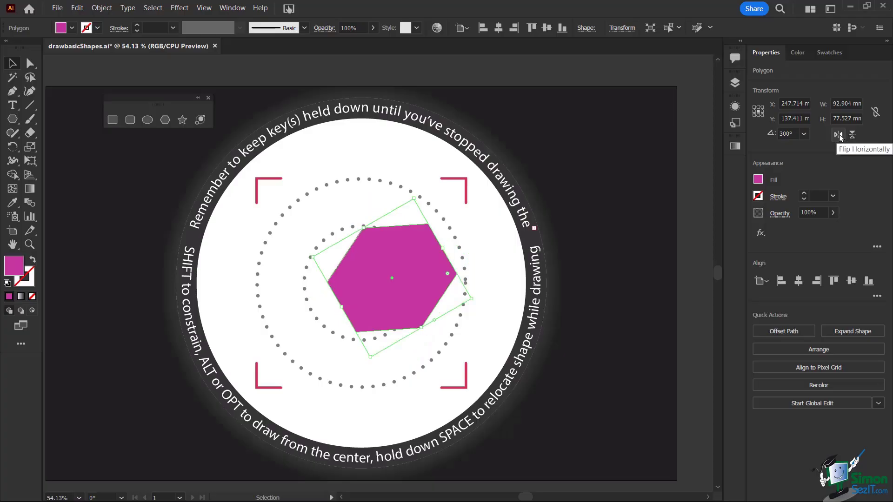
left_click(839, 135)
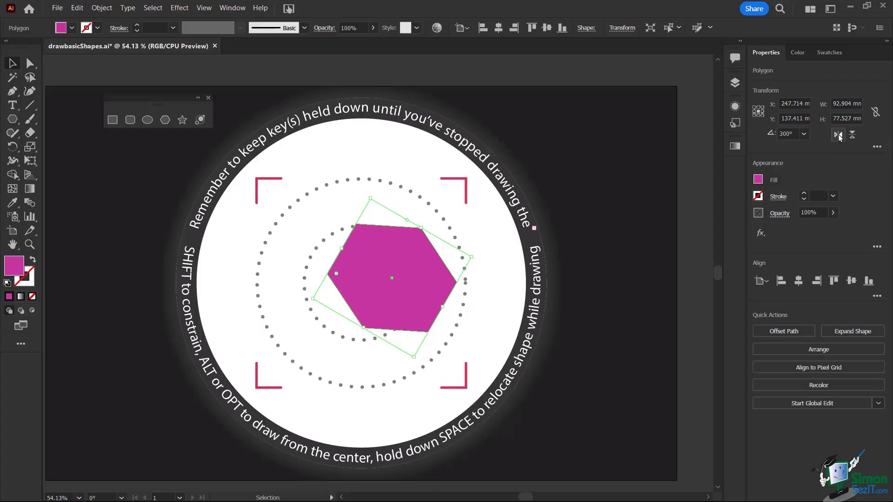
left_click(877, 147)
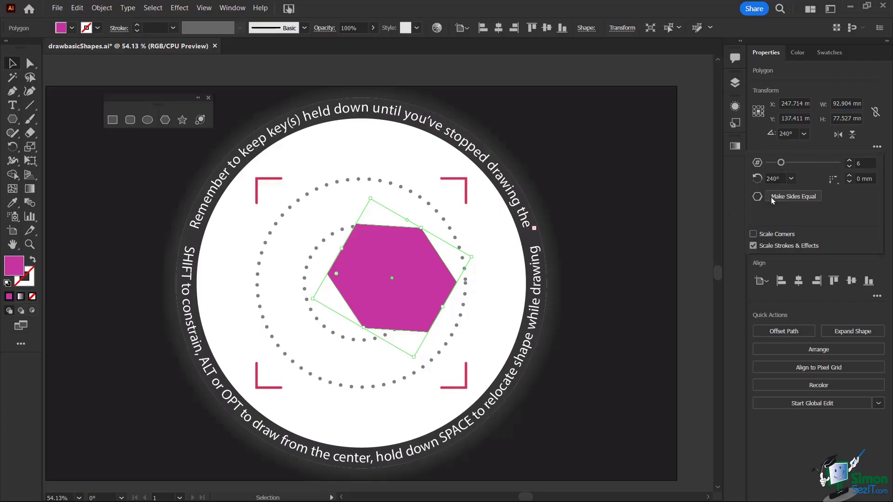
left_click(849, 161)
left_click(849, 161)
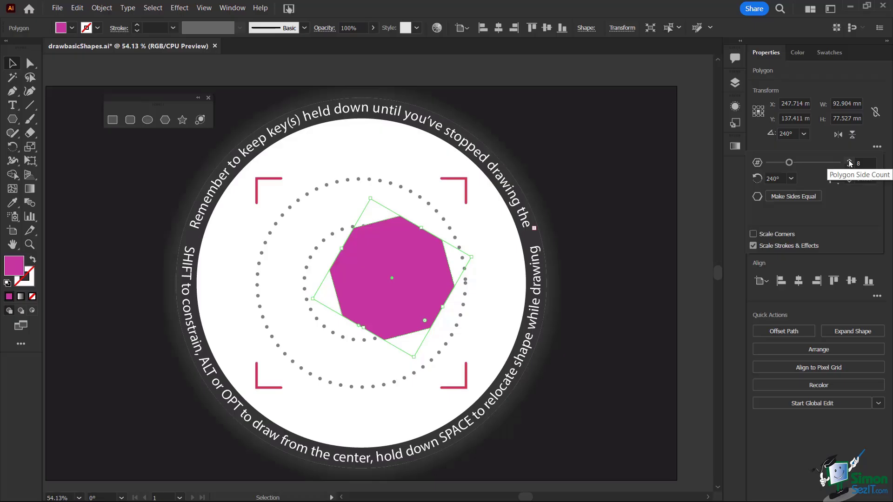
left_click(849, 161)
left_click(850, 160)
left_click(850, 160)
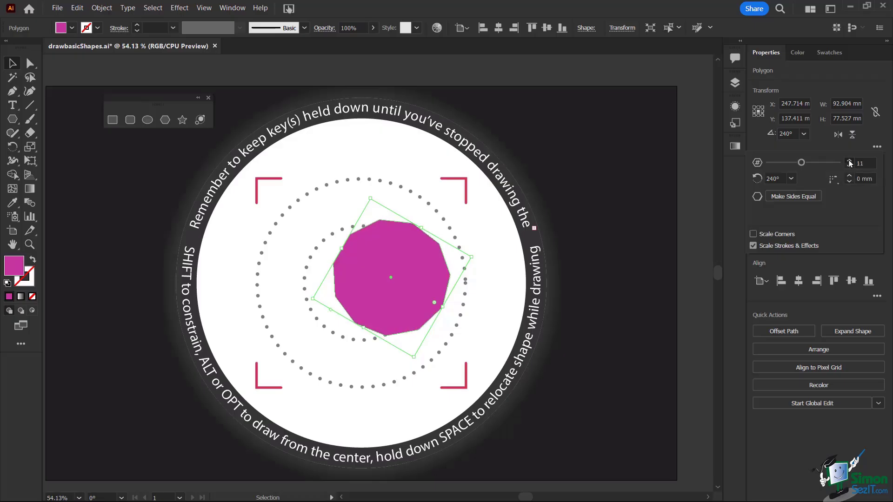
left_click(850, 160)
left_click(850, 160)
left_click(850, 161)
left_click(849, 161)
left_click(850, 161)
left_click(849, 161)
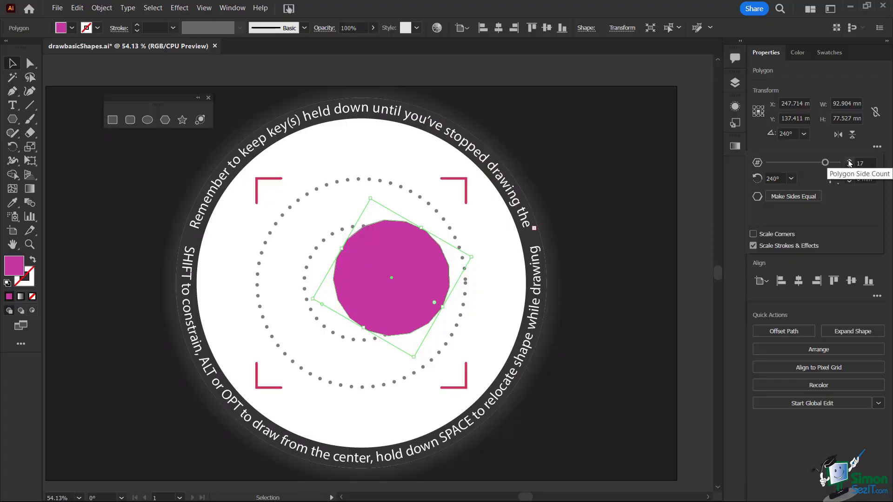
left_click(850, 161)
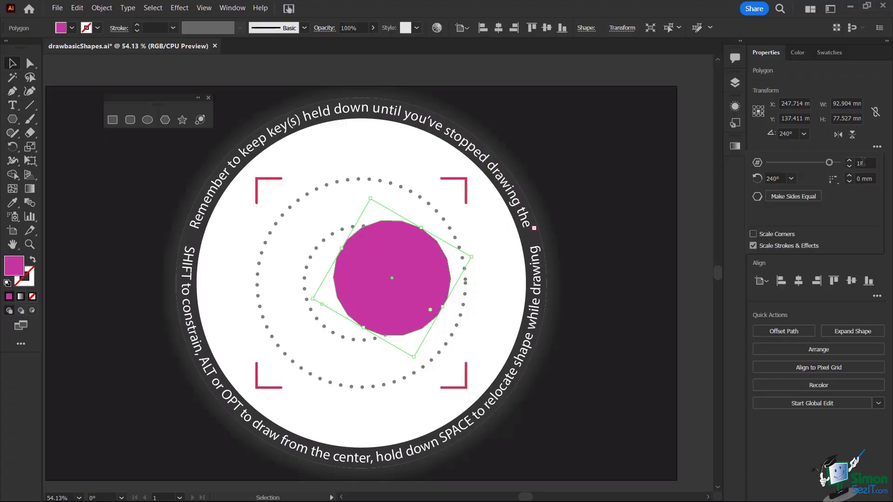
- Set the polygon's side count to 3 and make its sides equal
left_click(849, 163)
type("3")
key("Tab")
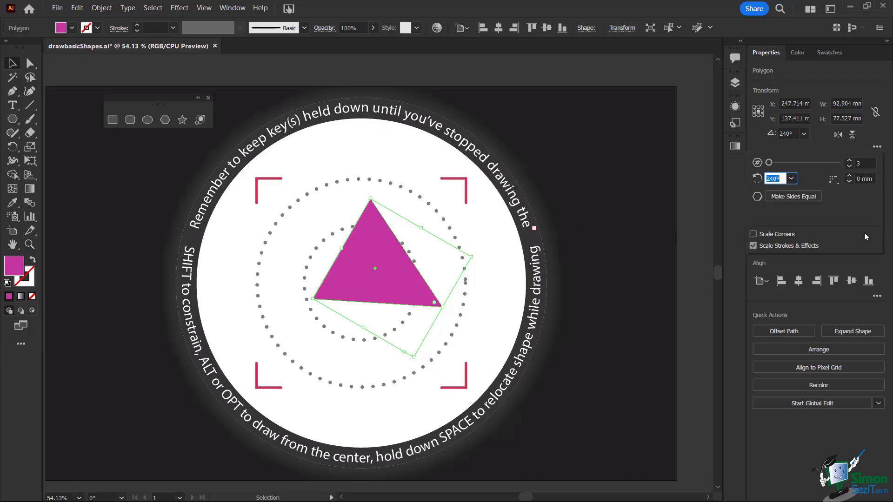
left_click(863, 220)
left_click(784, 197)
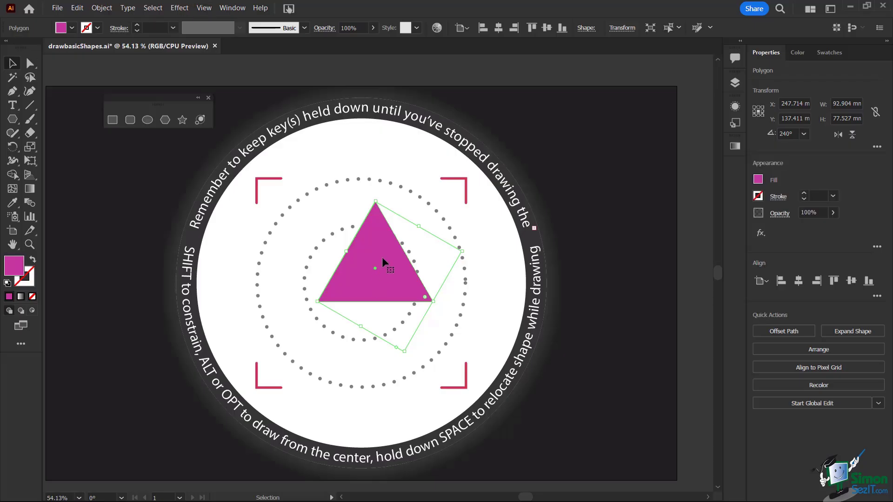
- Delete the triangle and create a 10-point magenta star with radii of 8.819 mm and 17.639 mm
key("Delete")
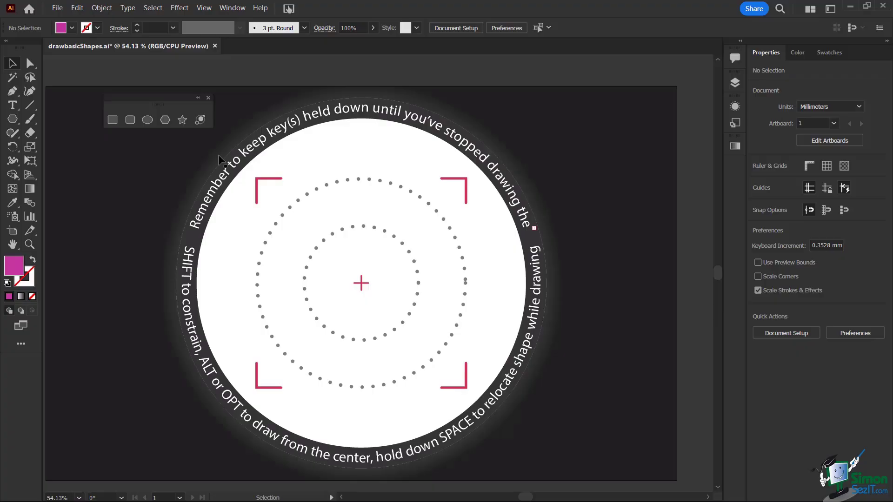
left_click(183, 120)
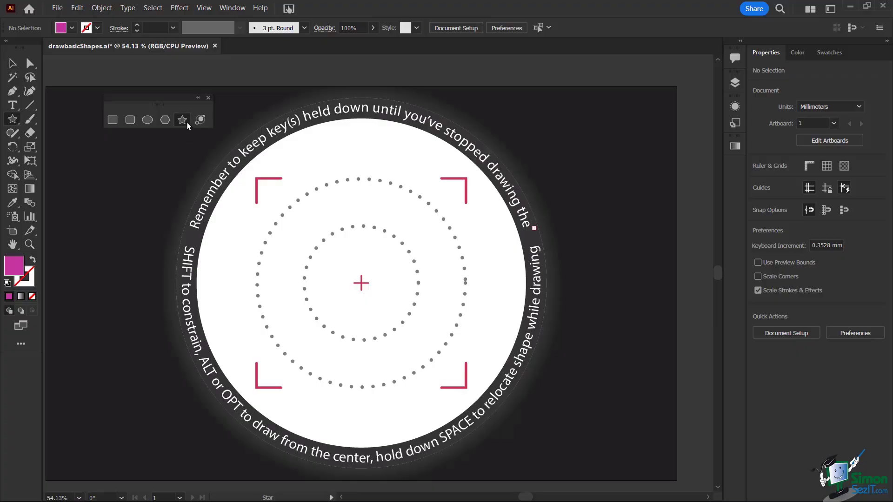
left_click(347, 203)
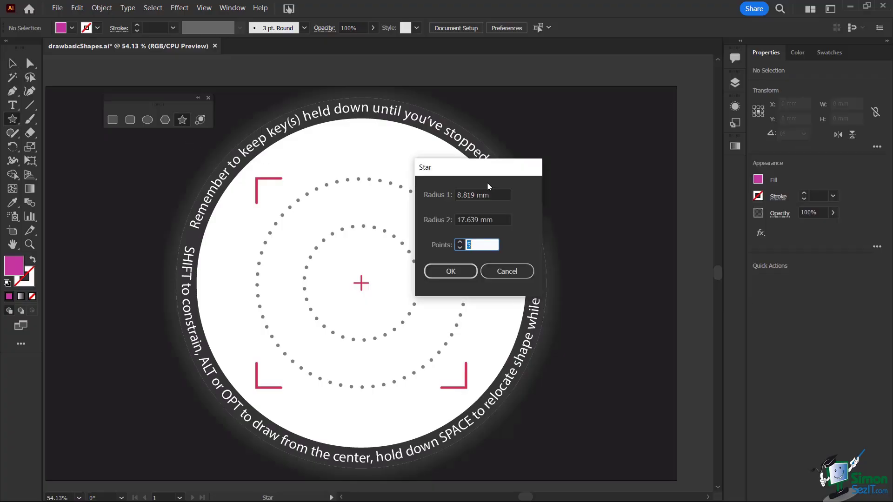
left_click_drag(475, 170, 552, 157)
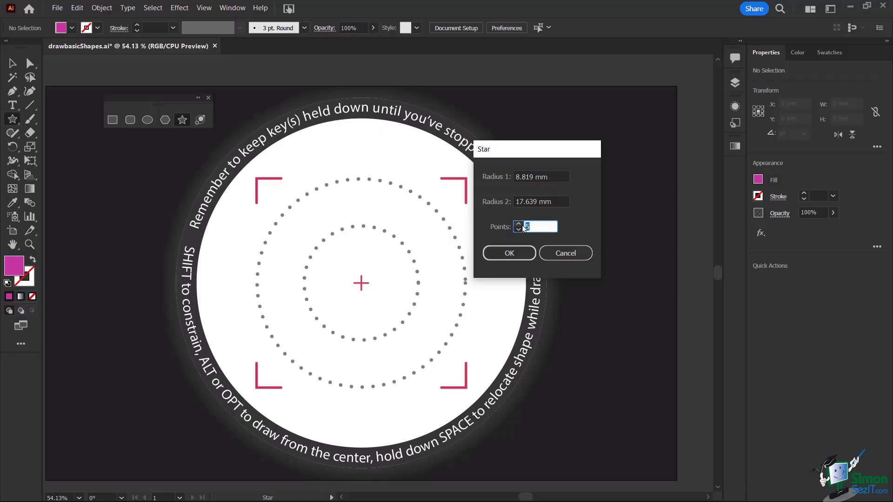
type("10")
left_click(510, 253)
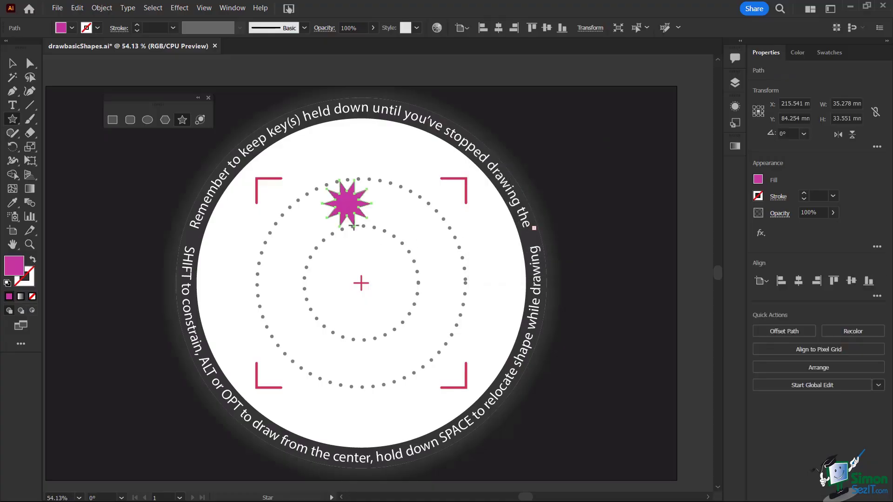
- Enlarge the 10-point star to about 130 mm wide and 124 mm high, and move it near the template's centre
left_click(13, 62)
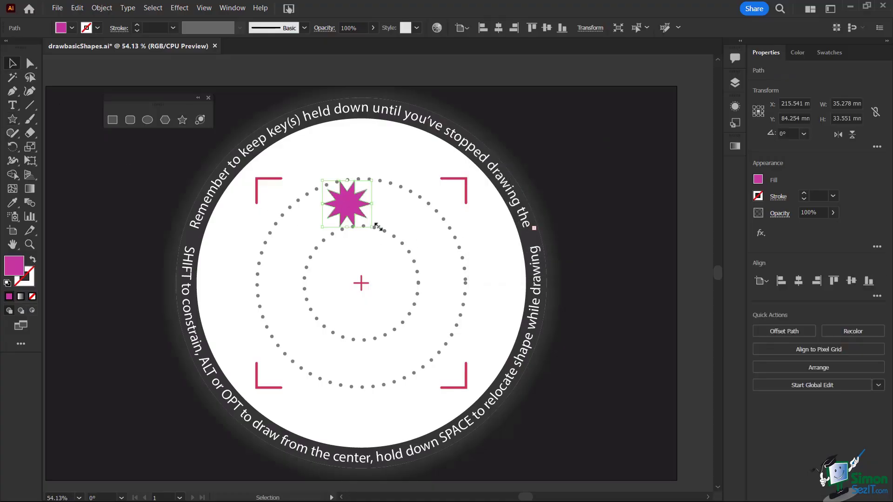
left_click_drag(372, 226, 503, 353)
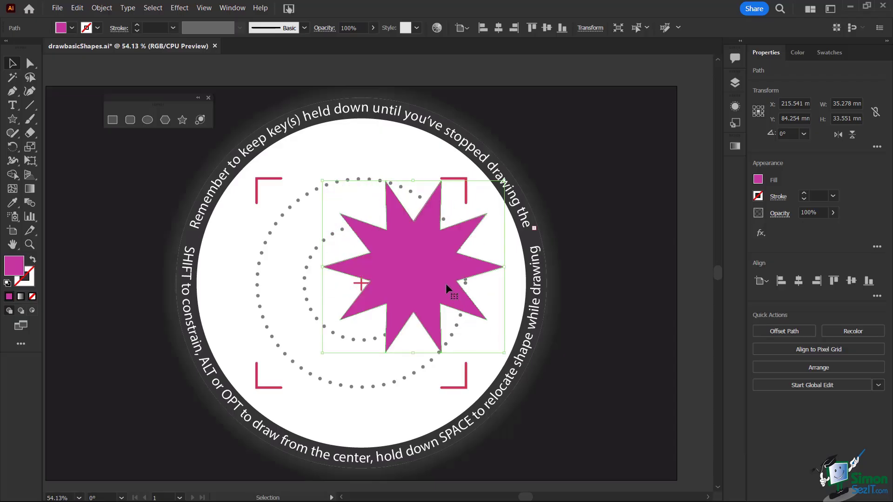
left_click_drag(446, 283, 392, 293)
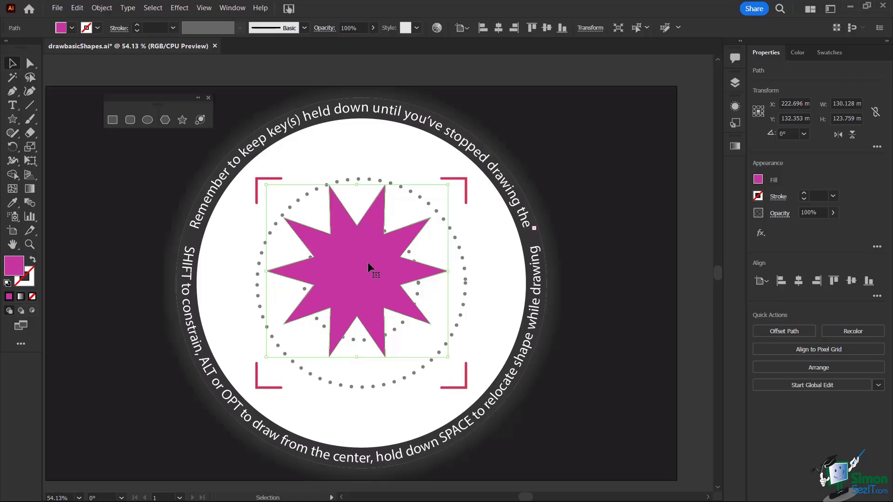
- Delete the star and create a 20-point star with radius 1 of 2 mm and radius 2 of 20 mm
key("Delete")
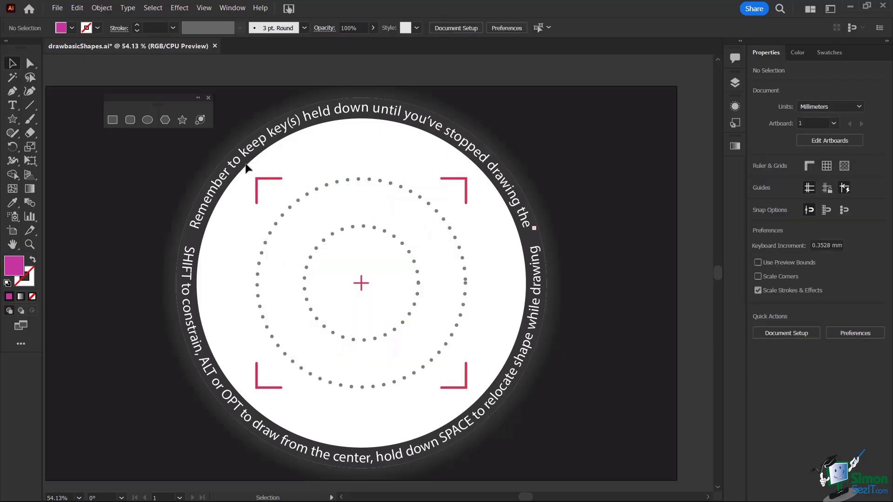
left_click(182, 120)
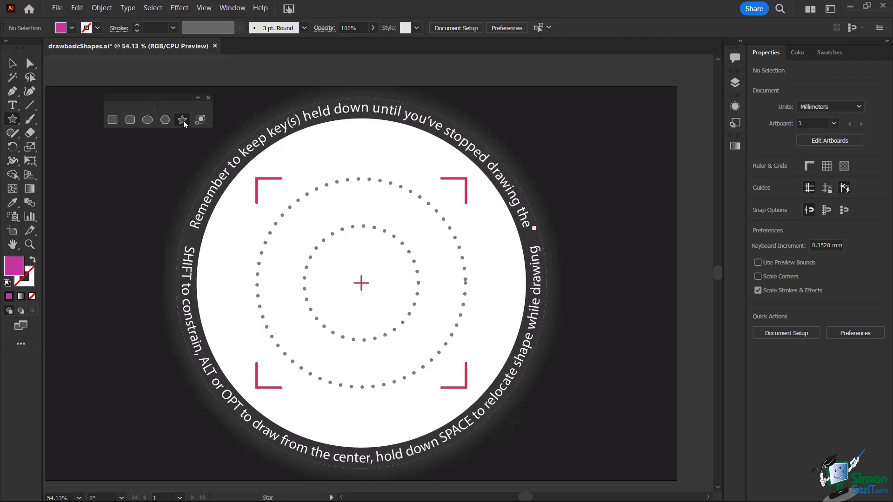
left_click(346, 221)
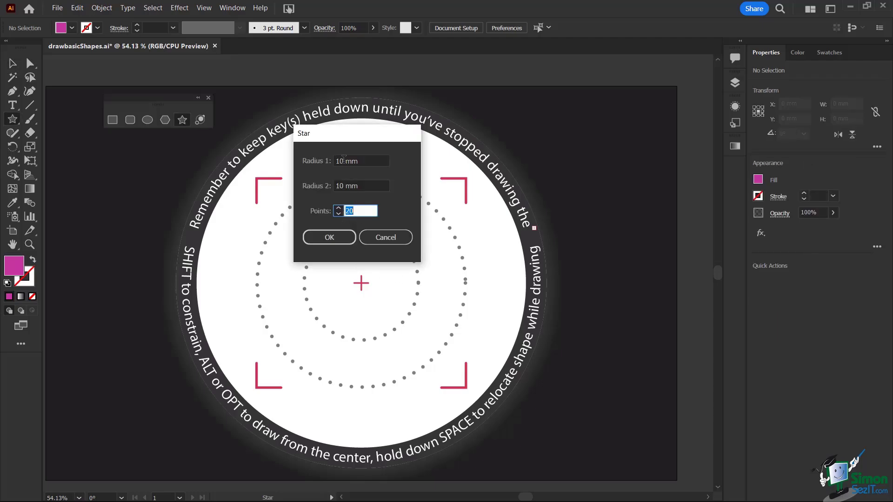
double_click(339, 161)
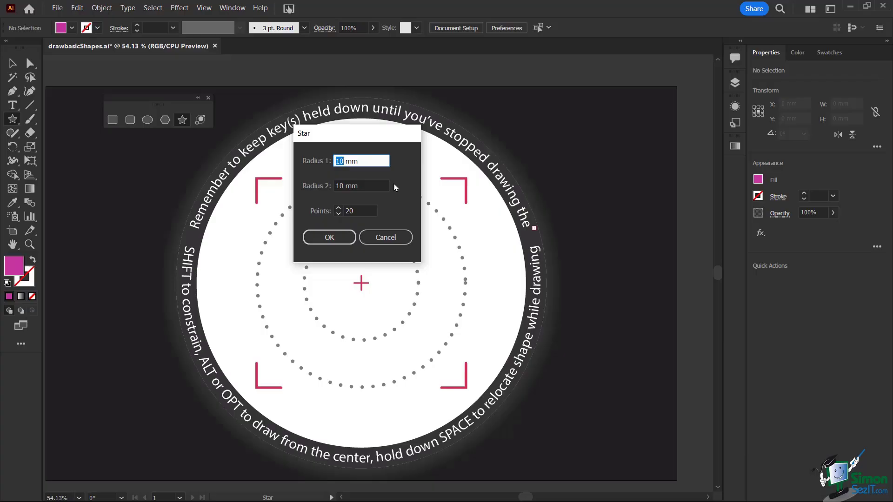
type("2")
double_click(344, 186)
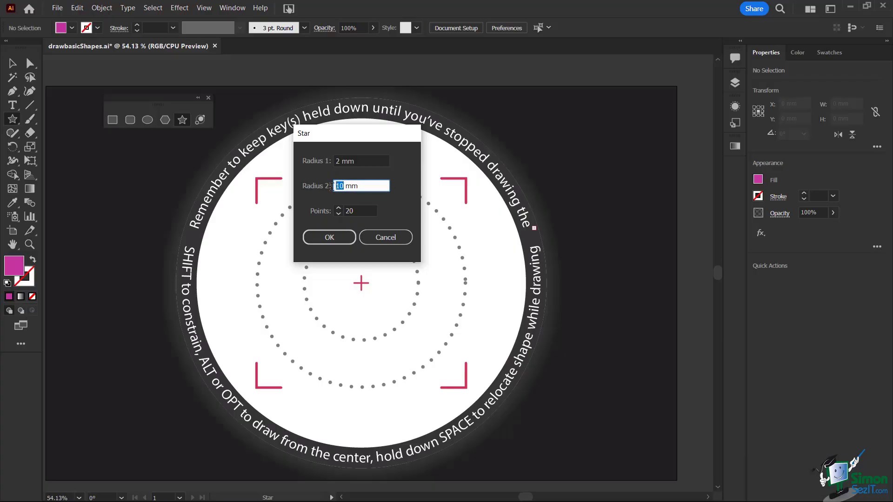
type("20")
left_click(338, 237)
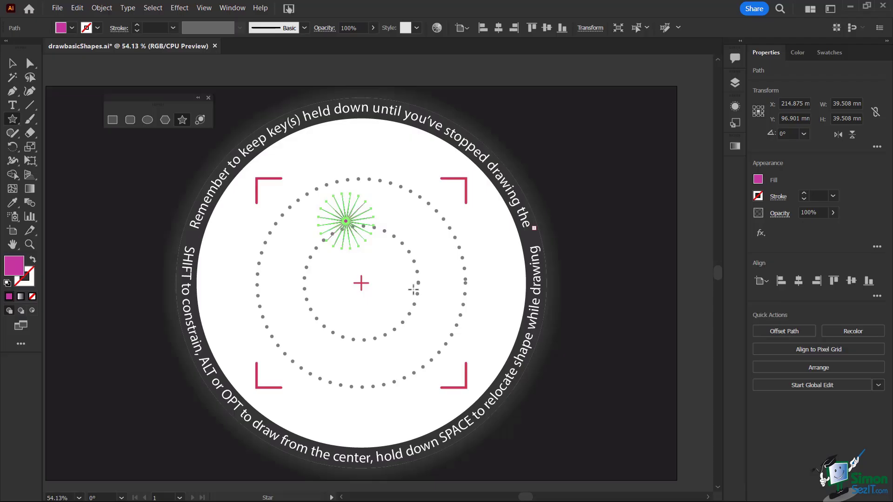
- Enlarge the 20-point star to about 128 mm square near the template's centre, and recolour its fill yellow
left_click(12, 63)
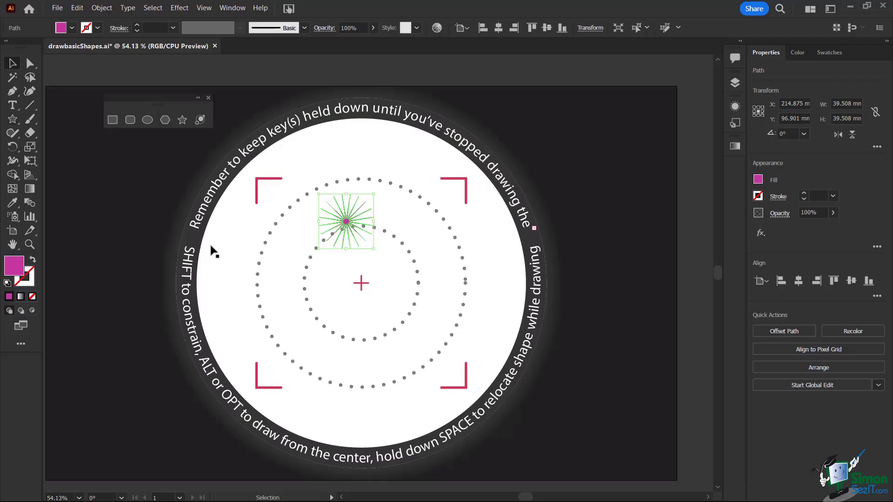
left_click_drag(372, 248, 362, 277)
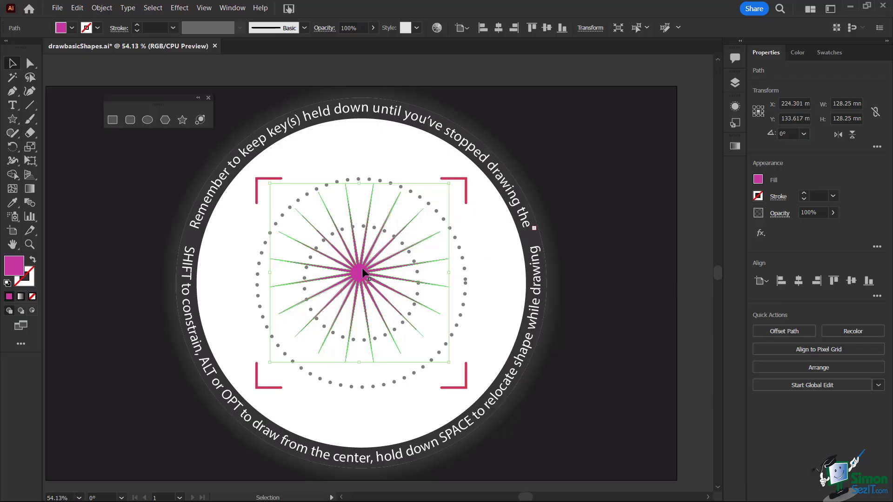
double_click(19, 269)
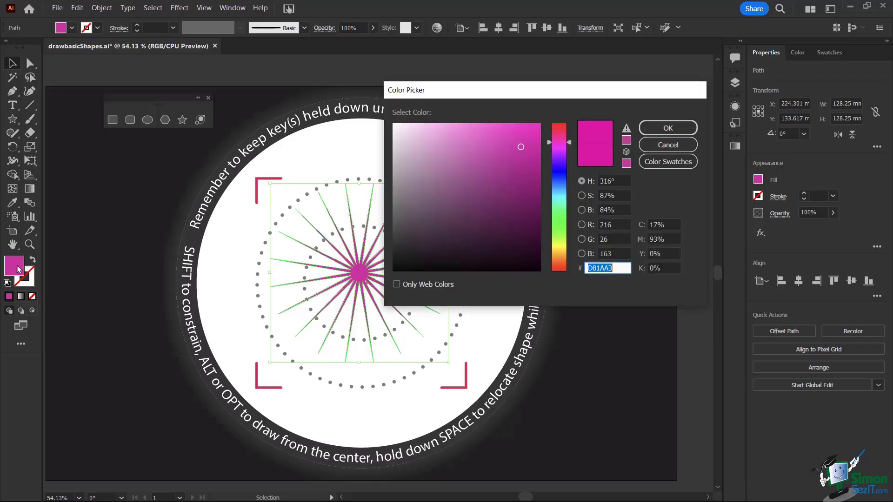
left_click(559, 250)
left_click_drag(536, 164, 536, 115)
left_click(673, 127)
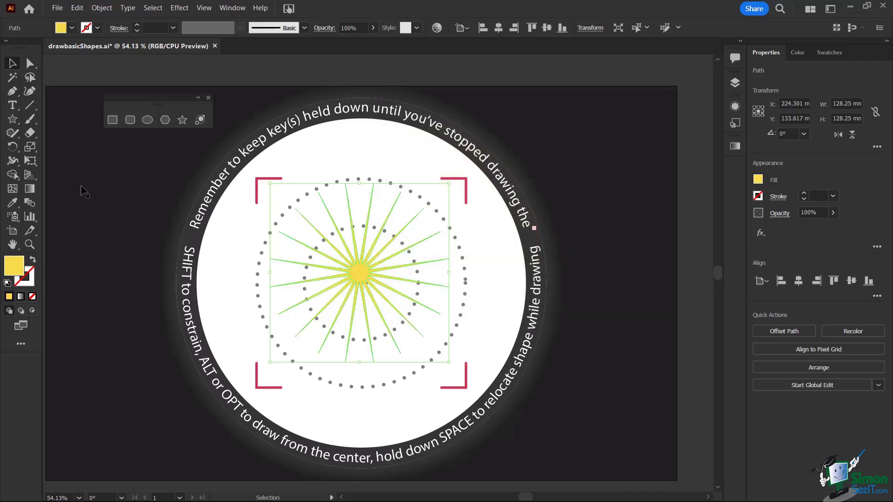
left_click(97, 208)
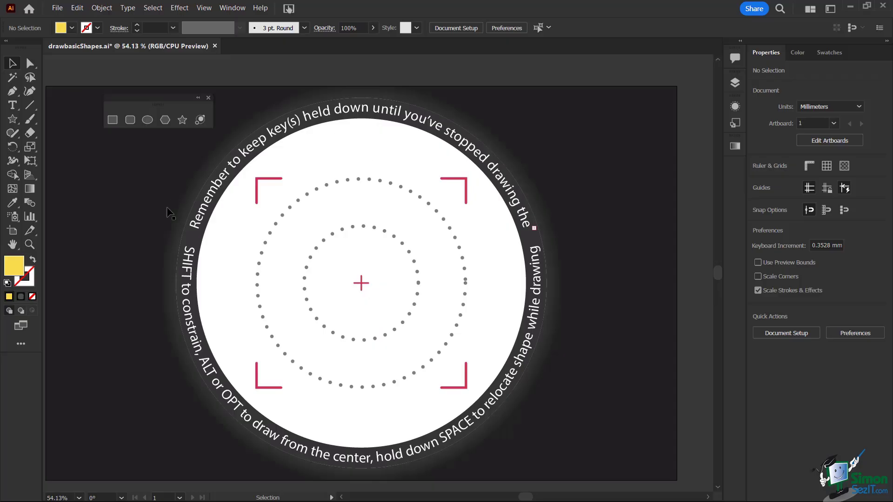
- Draw a yellow polygon about 118 mm by 113 mm, varying its side count while drawing and finishing with 5 sides
left_click(164, 120)
left_click(344, 228)
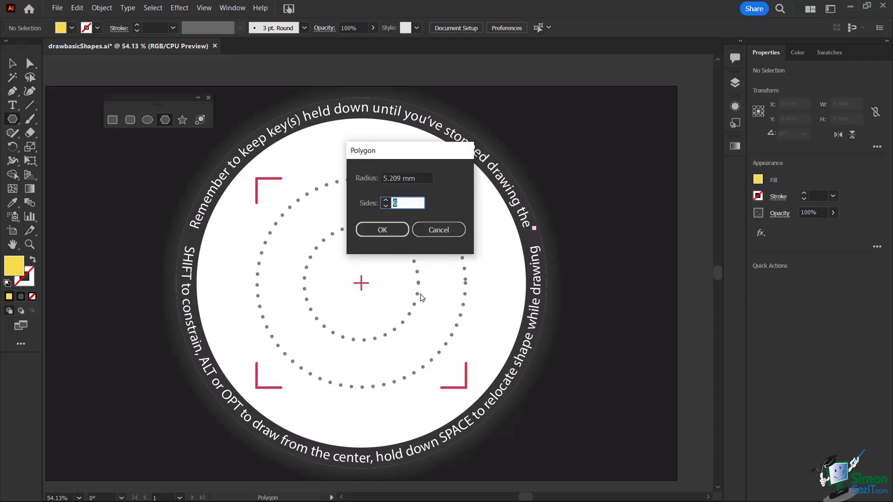
left_click(433, 231)
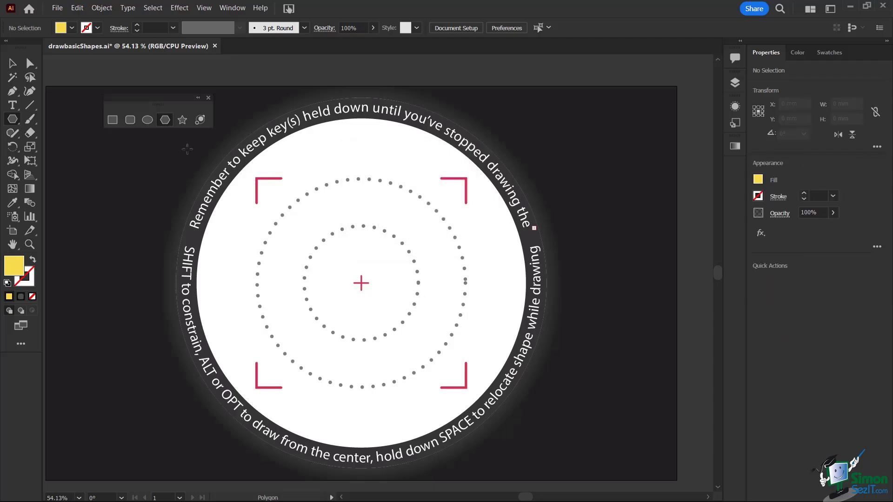
left_click_drag(322, 211, 361, 262)
key("Up")
key("Up")
key("Up")
key("Up")
key("Up")
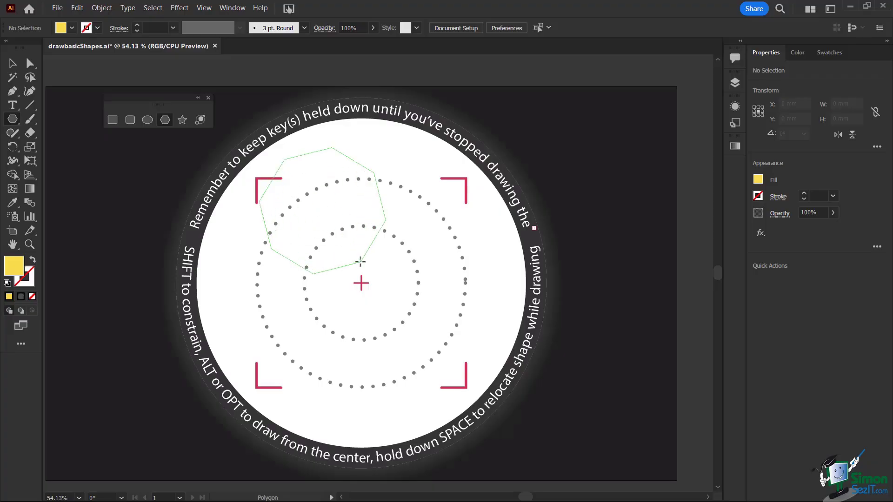
key("Down")
key("Down")
key("Down")
key("Down")
key("Down")
key("Down")
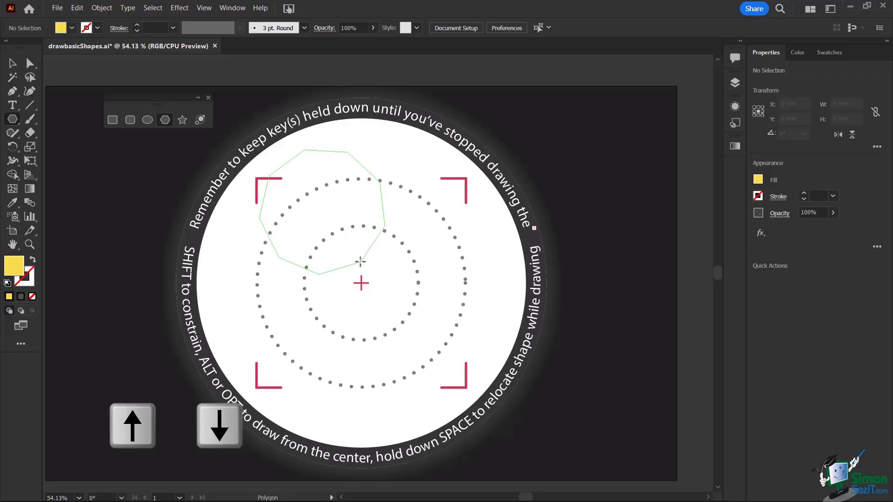
key("Down")
key("Down")
key("Up")
key("Up")
key("Up")
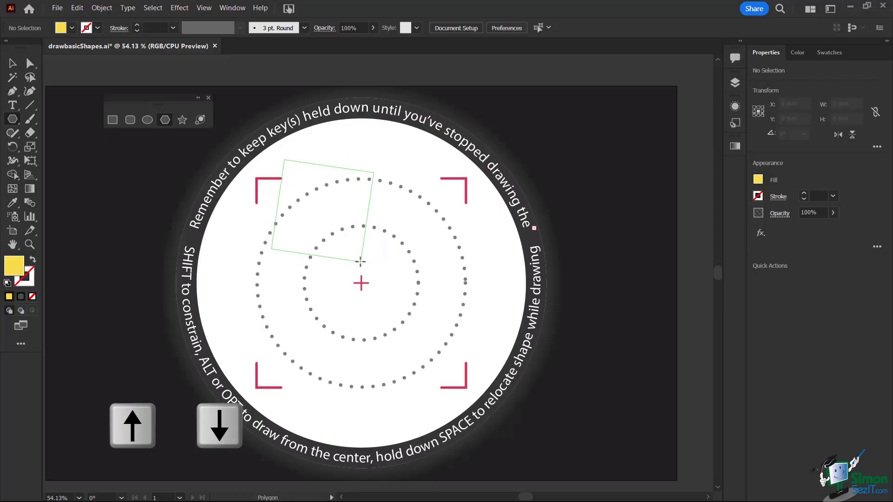
key("Up")
key("Up")
key("Up")
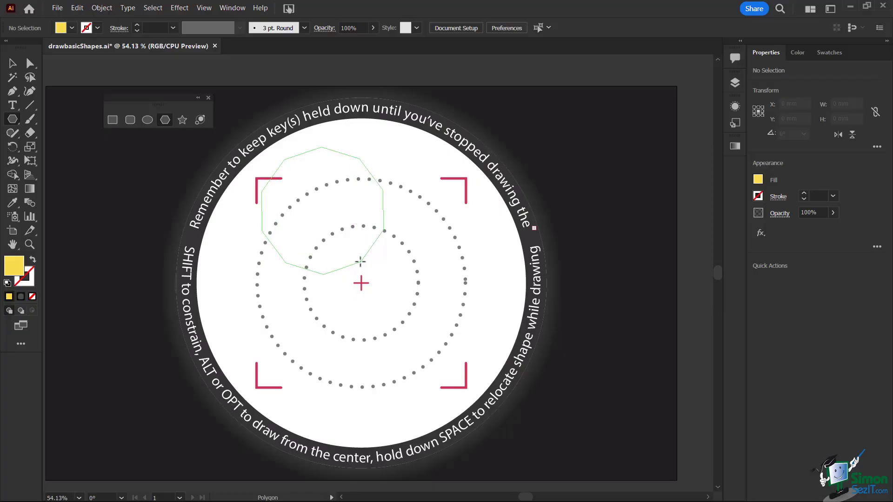
key("Down")
key("Down")
key("Down")
key("Down")
key("Down")
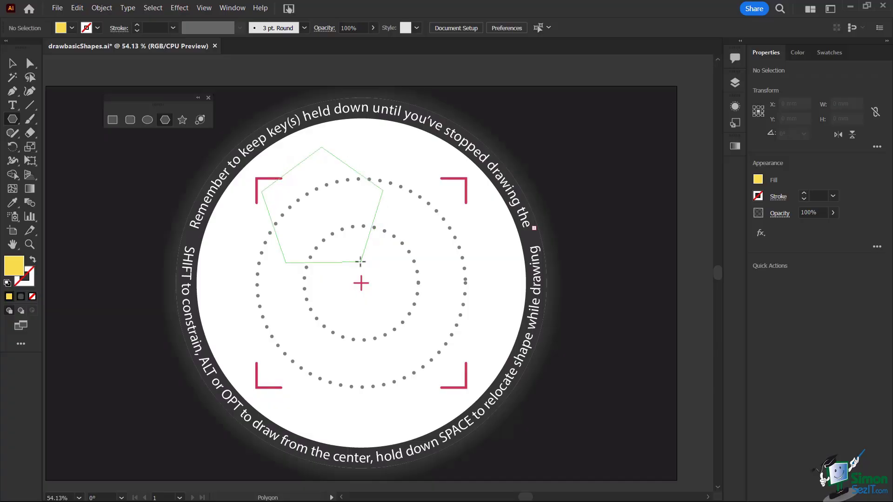
left_click_drag(361, 262, 375, 281)
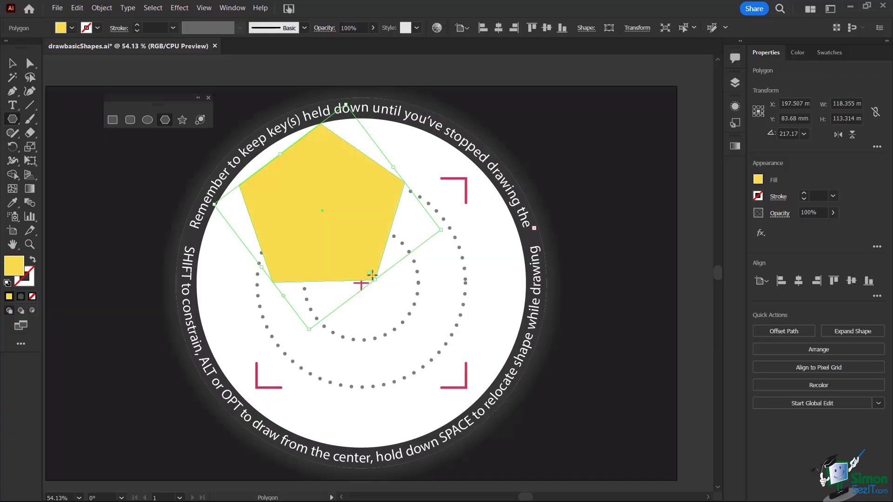
- Move the yellow pentagon to the template's centre and delete it
key("v")
left_click_drag(319, 195, 365, 256)
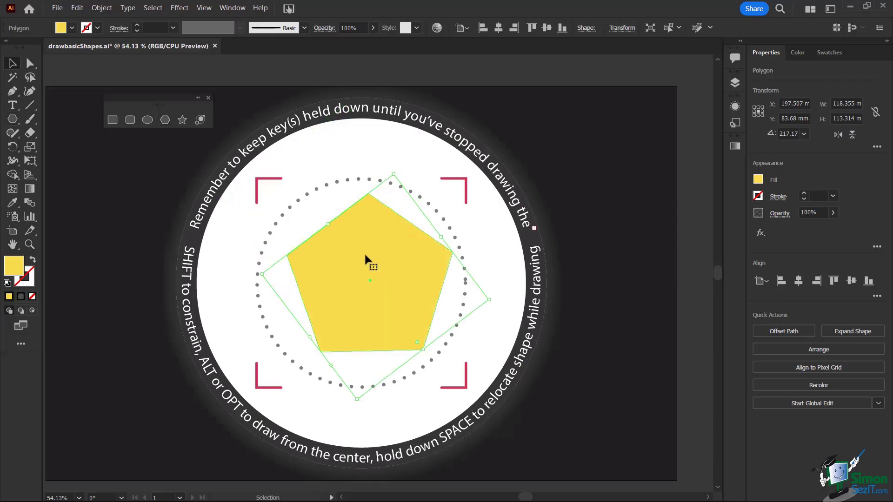
key("Delete")
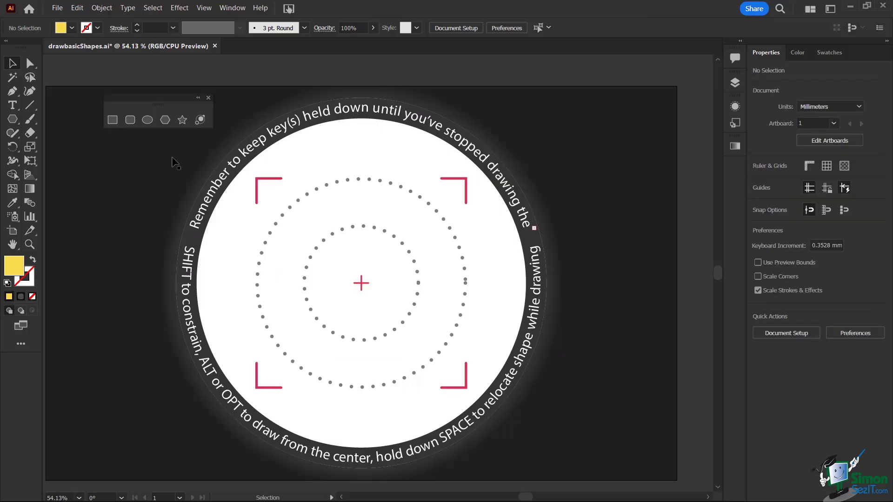
- Draw a yellow many-pointed star about 107 mm wide and high, varying its point count while drawing, and move it to the template's centre
left_click(182, 119)
left_click_drag(307, 213, 354, 269)
key("Down")
key("Down")
key("Down")
key("Down")
key("Down")
key("Down")
key("Down")
key("Down")
key("Down")
key("Down")
key("Up")
key("Up")
key("Up")
key("Up")
key("Up")
key("Up")
key("Up")
key("Up")
key("Up")
key("Up")
key("Down")
key("Down")
key("Down")
key("Up")
key("Up")
key("Up")
key("Up")
key("Up")
key("Up")
key("Up")
key("Up")
key("Up")
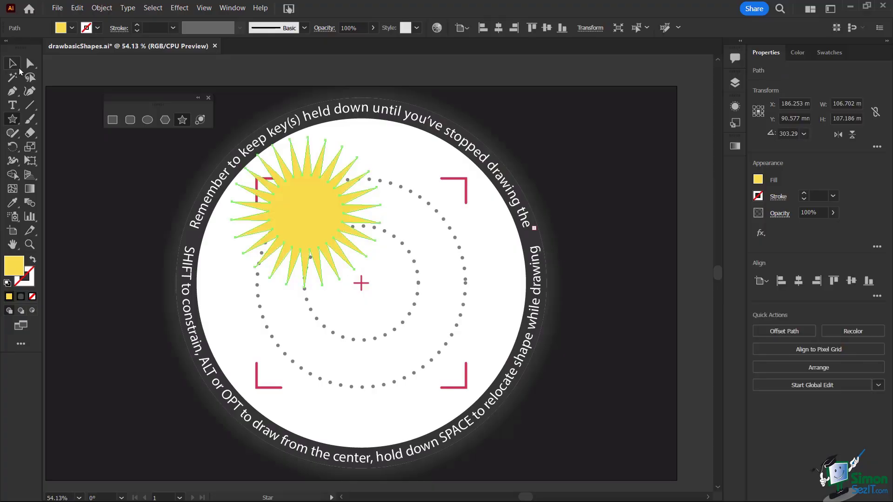
left_click(13, 63)
left_click_drag(313, 208, 363, 285)
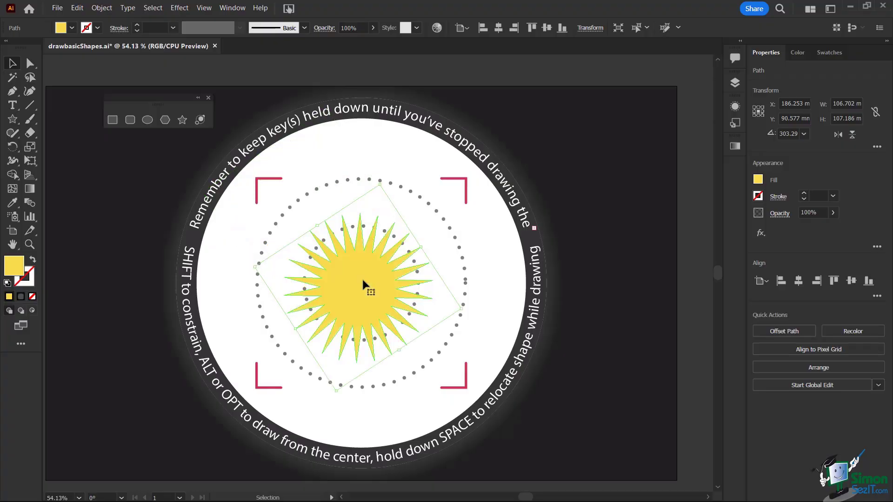